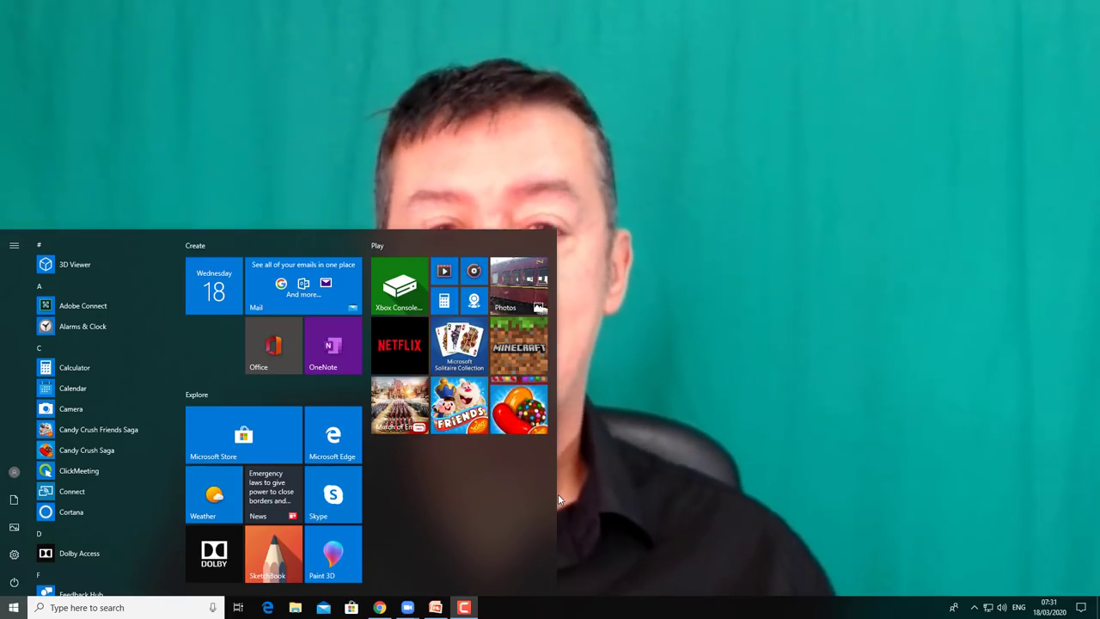
- Dismiss the Windows Start menu to bring back the full-screen Zoom meeting
{"action": "left_click", "coordinate": [744, 226]}
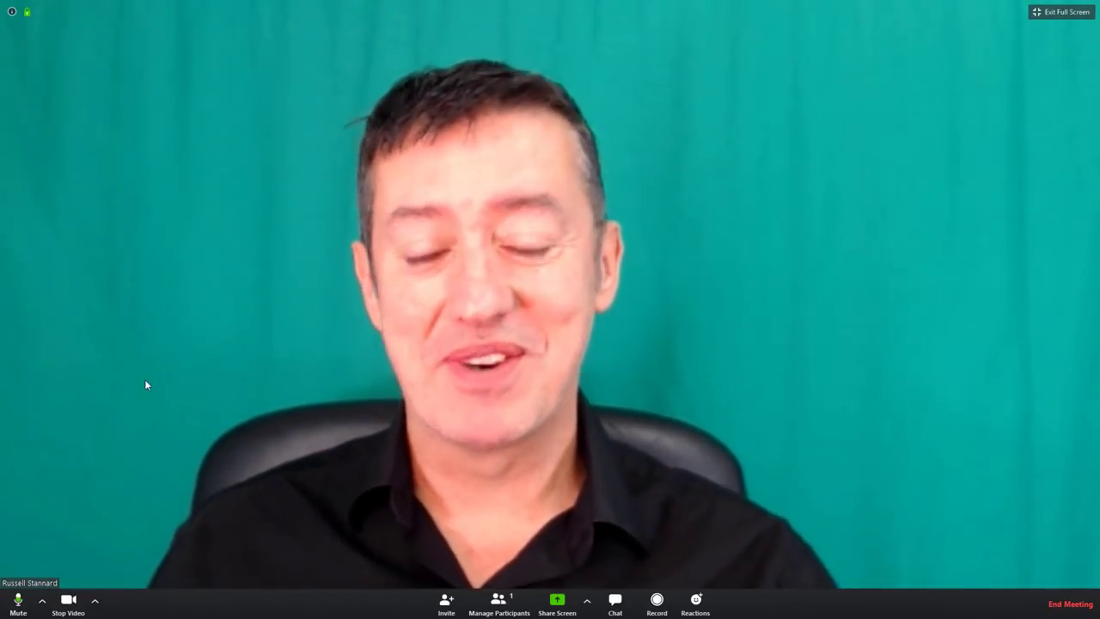
- Turn off the webcam and bring the TeachingOnline PowerPoint presentation forward
{"action": "left_click", "coordinate": [68, 602]}
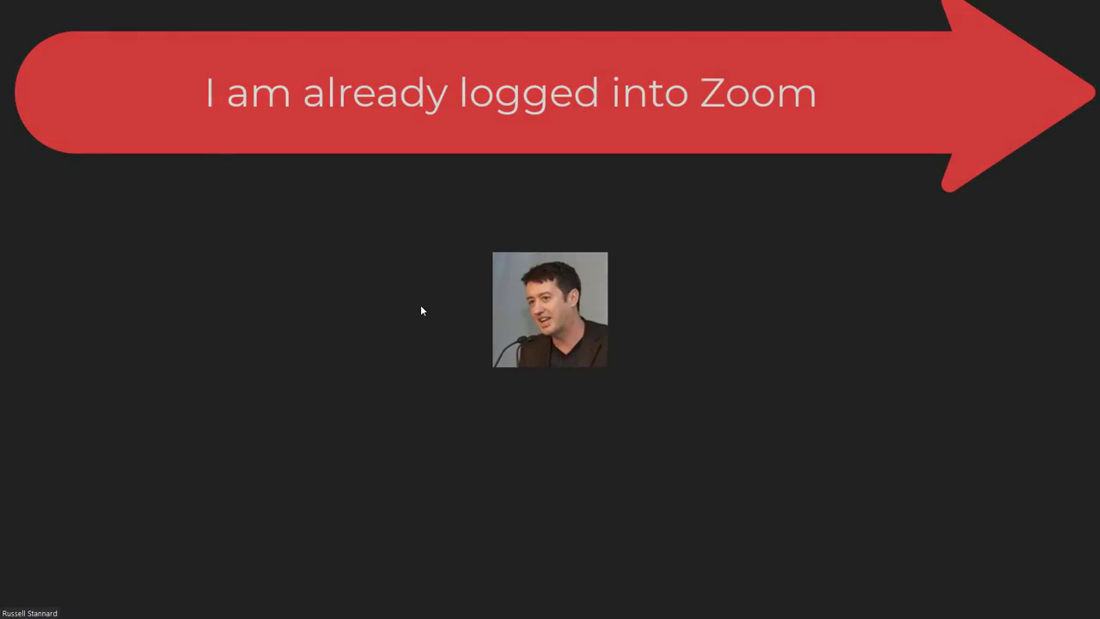
{"action": "mouse_move", "coordinate": [487, 123]}
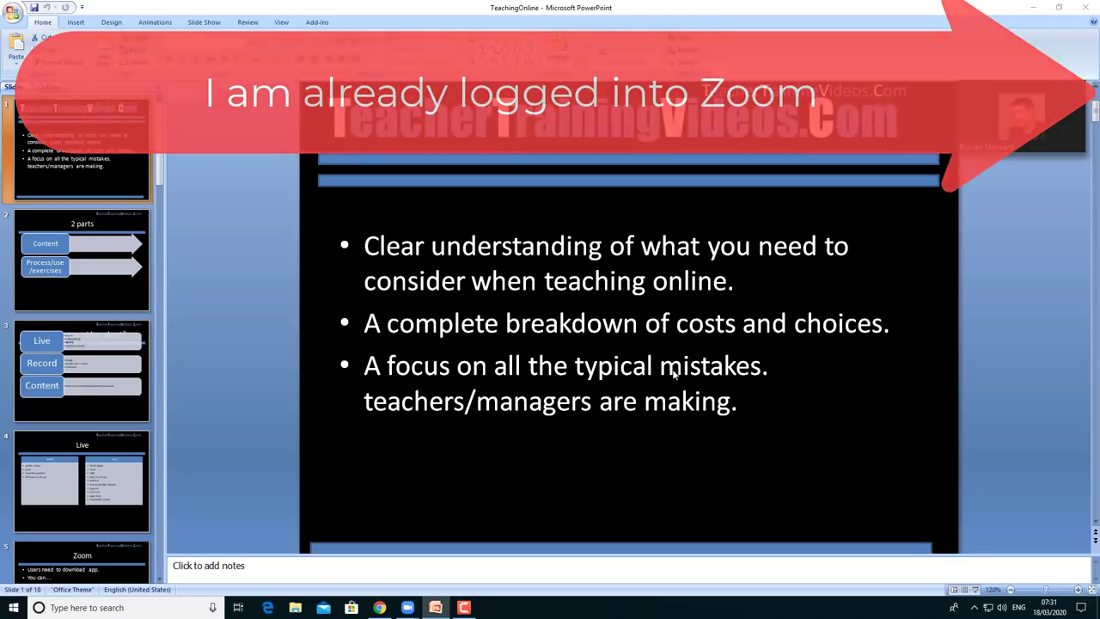
- Launch the TeachingOnline slide show, then restore Zoom's minimized meeting to full screen
{"action": "left_click", "coordinate": [977, 591]}
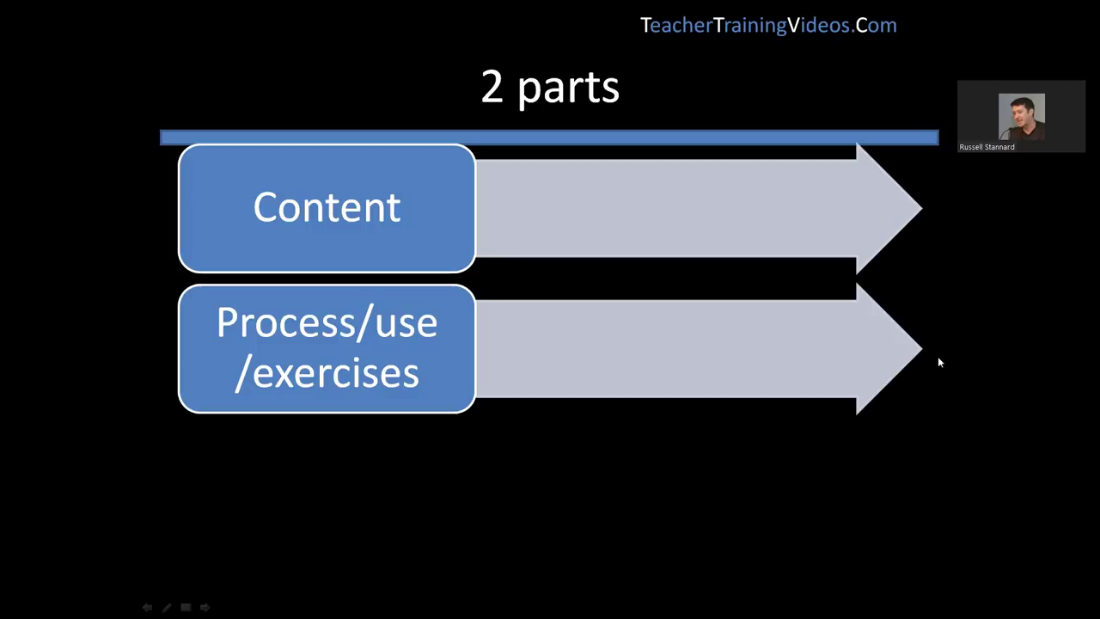
{"action": "mouse_move", "coordinate": [1049, 86]}
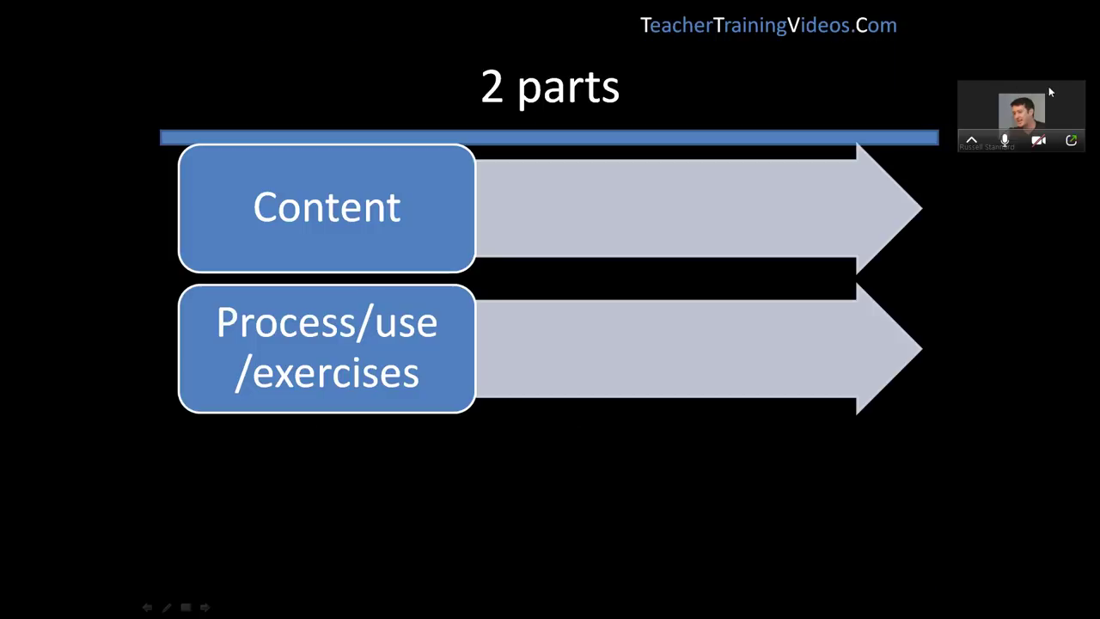
{"action": "left_click", "coordinate": [1073, 143]}
{"action": "left_click", "coordinate": [899, 83]}
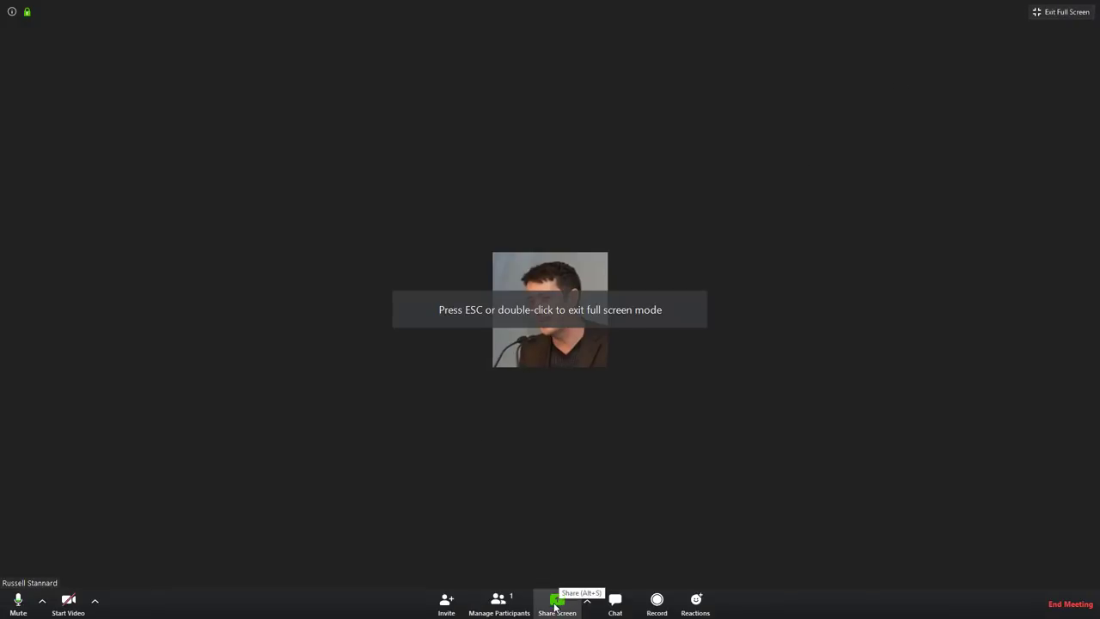
- Share the PowerPoint Slide Show window with the meeting
{"action": "left_click", "coordinate": [555, 602]}
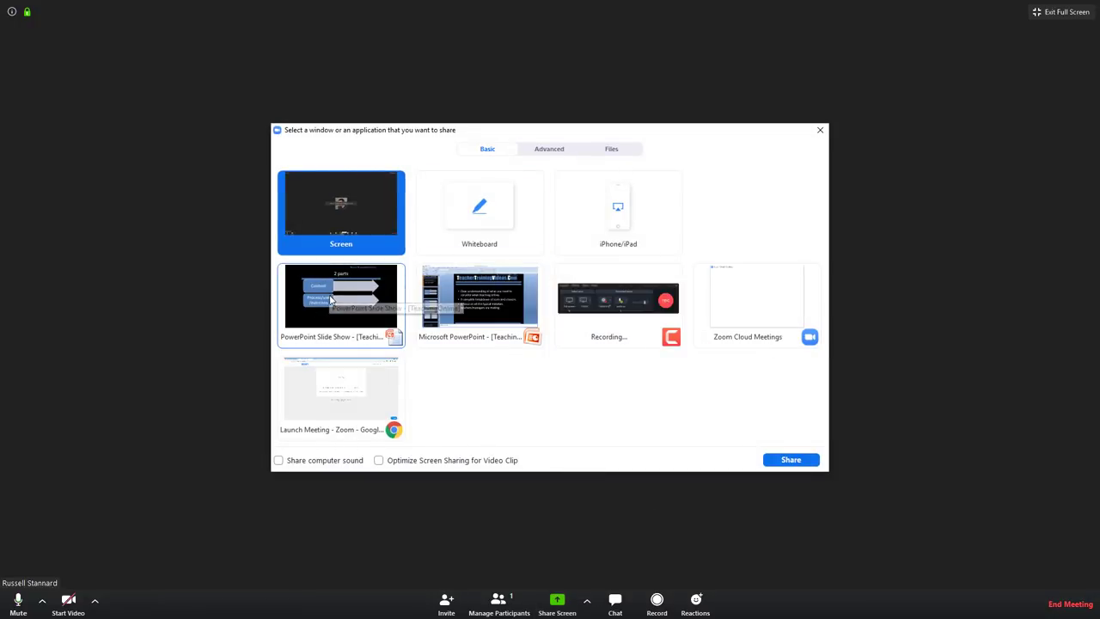
{"action": "left_click", "coordinate": [331, 299]}
{"action": "left_click", "coordinate": [790, 459]}
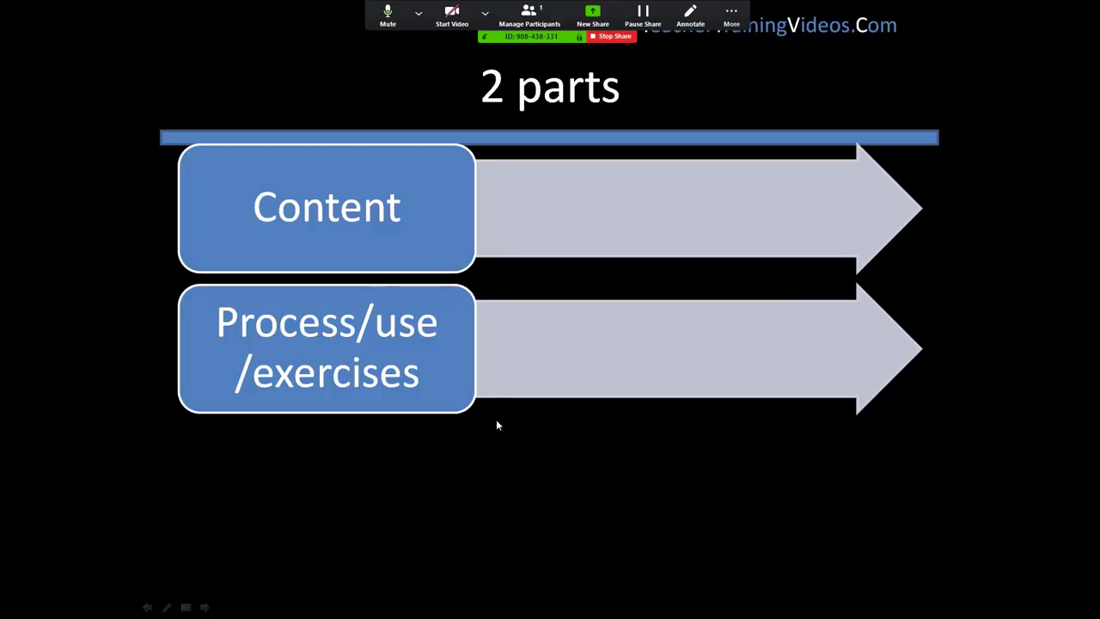
{"action": "left_click", "coordinate": [419, 12]}
{"action": "left_click", "coordinate": [690, 17]}
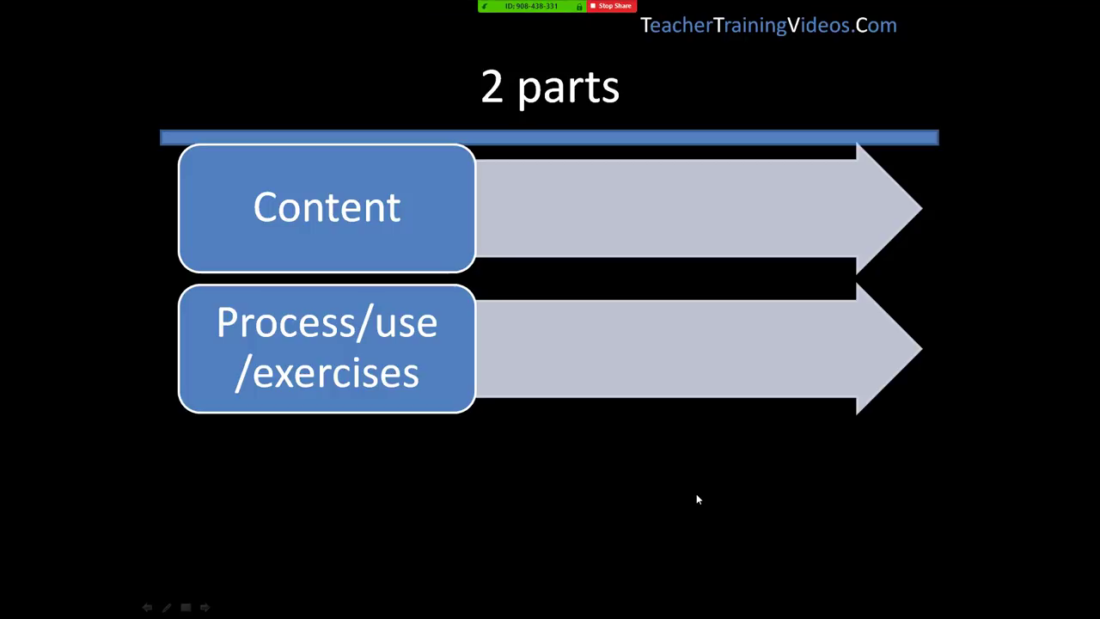
- Step through the slides with the arrow keys to reach the Live comparison slide
{"action": "key", "text": "Right"}
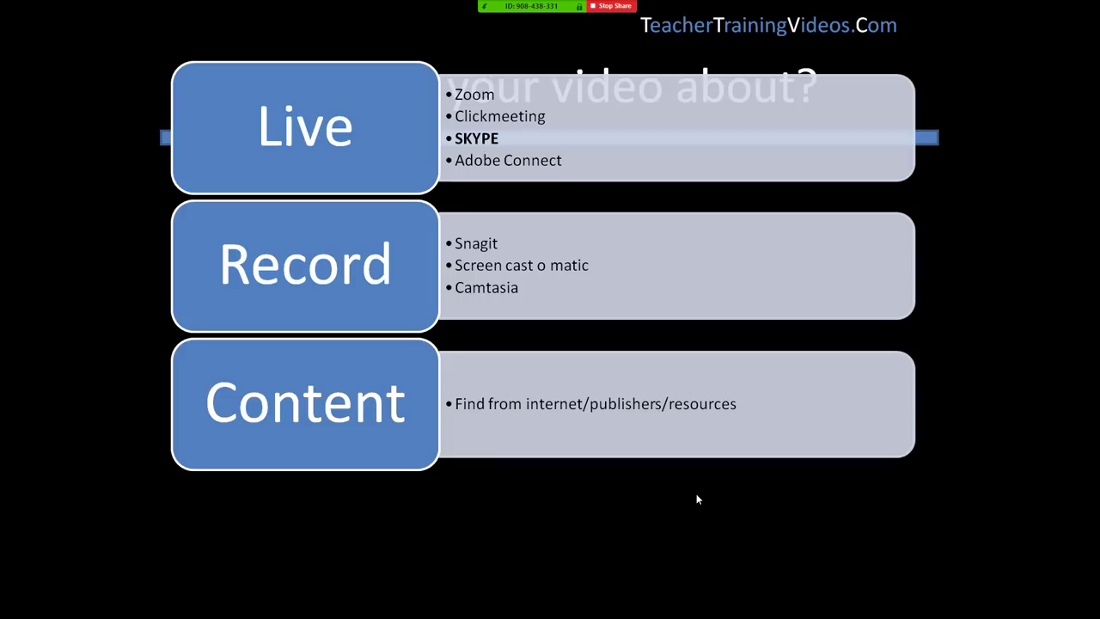
{"action": "key", "text": "Left"}
{"action": "key", "text": "Right"}
{"action": "key", "text": "Left"}
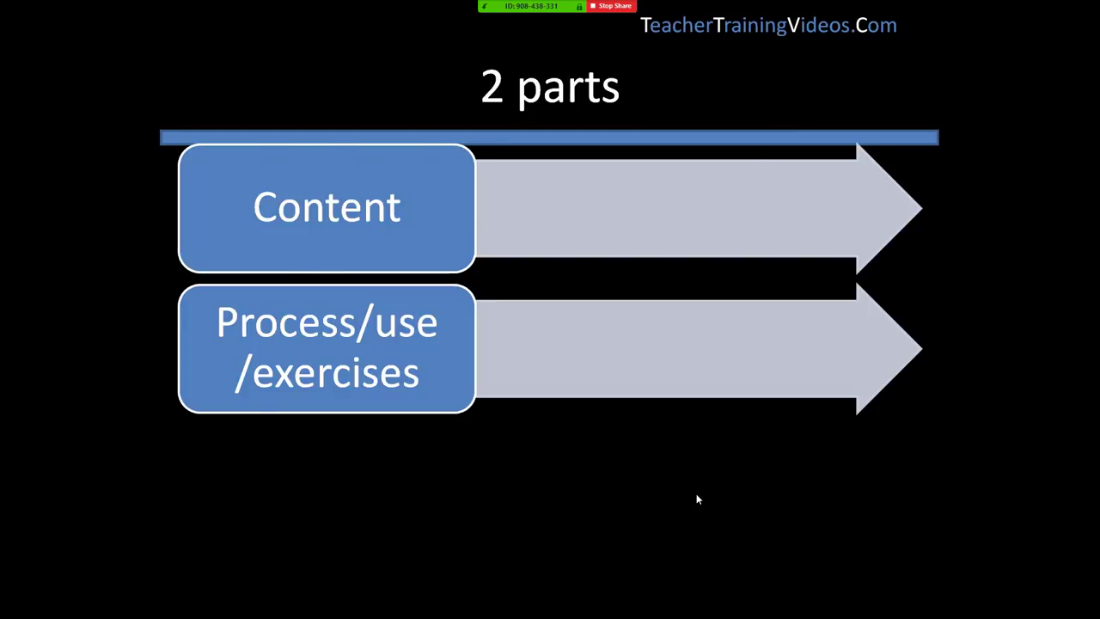
{"action": "key", "text": "Right"}
{"action": "key", "text": "Right"}
{"action": "key", "text": "Right"}
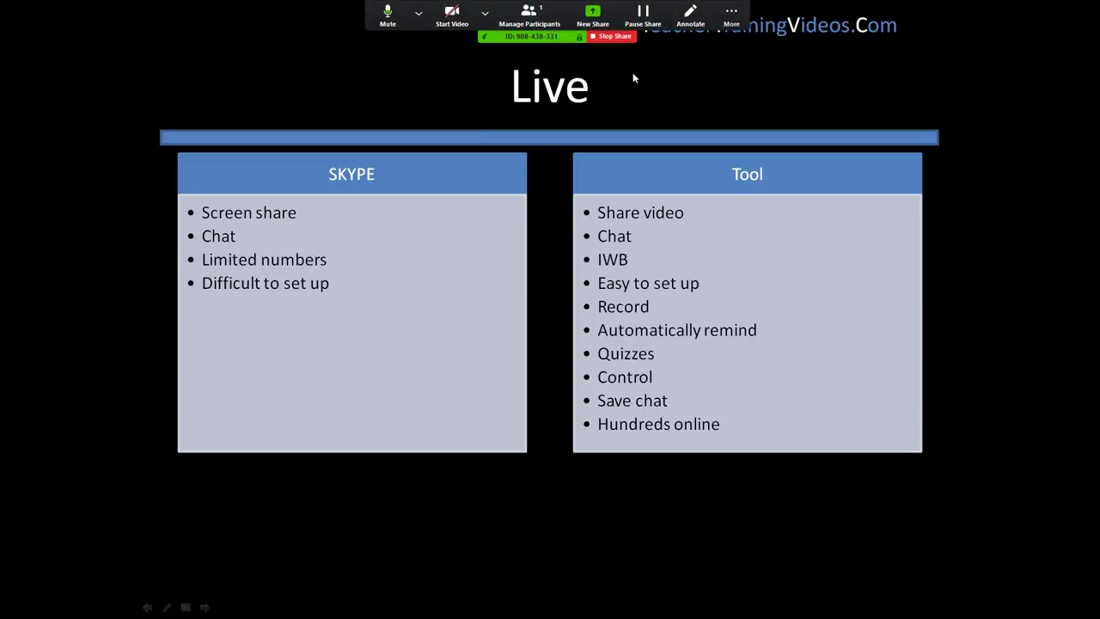
- Circle the SKYPE feature list on the Live slide with the highlighter
{"action": "left_click", "coordinate": [690, 17]}
{"action": "left_click", "coordinate": [465, 64]}
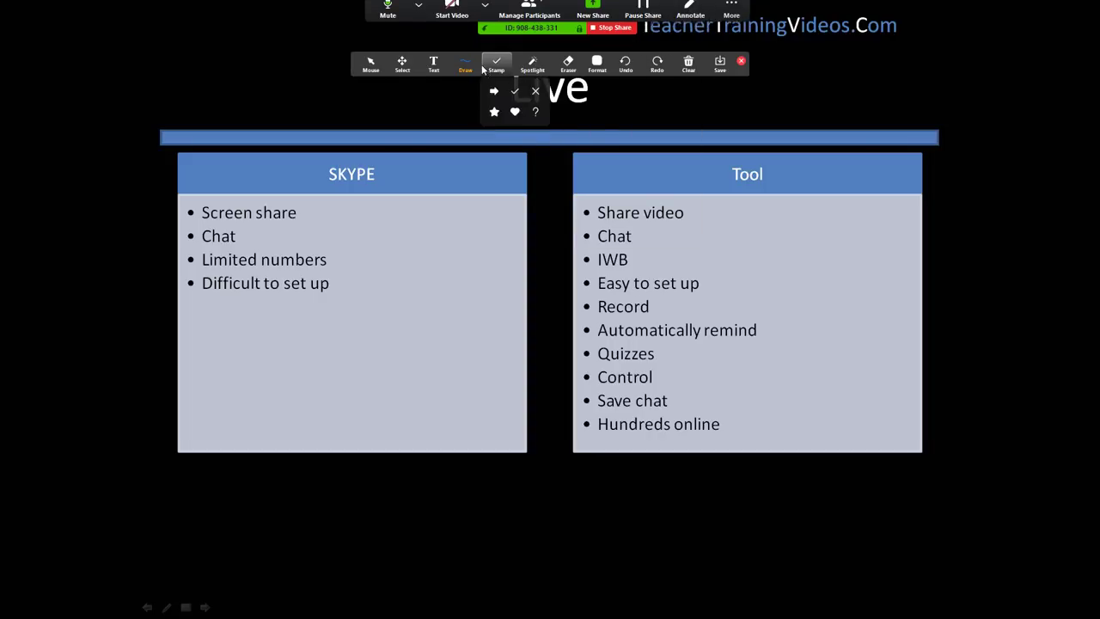
{"action": "left_click", "coordinate": [463, 111]}
{"action": "mouse_move", "coordinate": [302, 196]}
{"action": "left_mouse_down"}
{"action": "mouse_move", "coordinate": [287, 179]}
{"action": "mouse_move", "coordinate": [133, 229]}
{"action": "mouse_move", "coordinate": [358, 303]}
{"action": "mouse_move", "coordinate": [326, 188]}
{"action": "mouse_move", "coordinate": [287, 184]}
{"action": "left_mouse_up"}
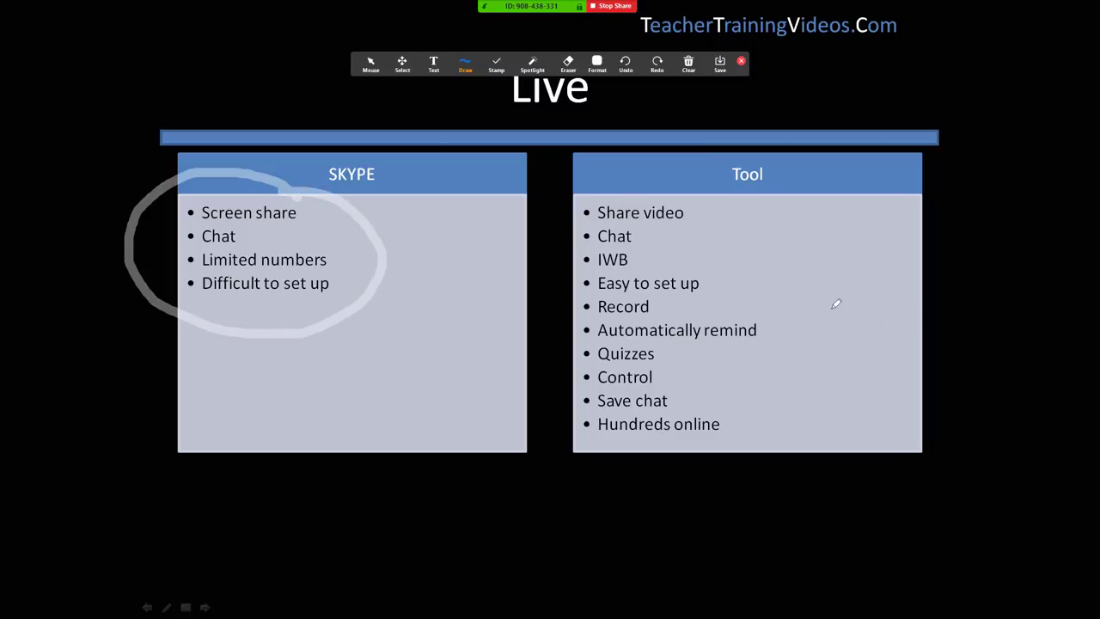
- Place four spotlight dots beside the Tool box
{"action": "left_click", "coordinate": [522, 66]}
{"action": "left_click", "coordinate": [1018, 328]}
{"action": "left_click", "coordinate": [1021, 374]}
{"action": "left_click", "coordinate": [998, 297]}
{"action": "left_click", "coordinate": [1001, 220]}
- Return to mouse control, peek two slides ahead and back, then clear all drawings
{"action": "left_click", "coordinate": [419, 8]}
{"action": "left_click", "coordinate": [372, 65]}
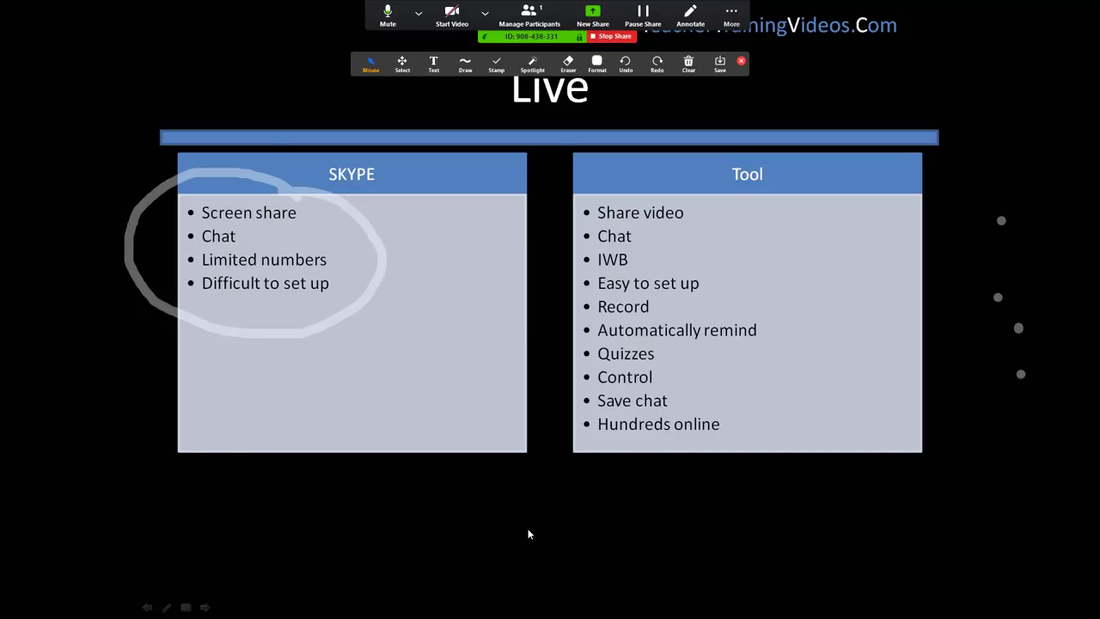
{"action": "left_click", "coordinate": [528, 534]}
{"action": "left_click", "coordinate": [527, 534]}
{"action": "key", "text": "Left"}
{"action": "key", "text": "Left"}
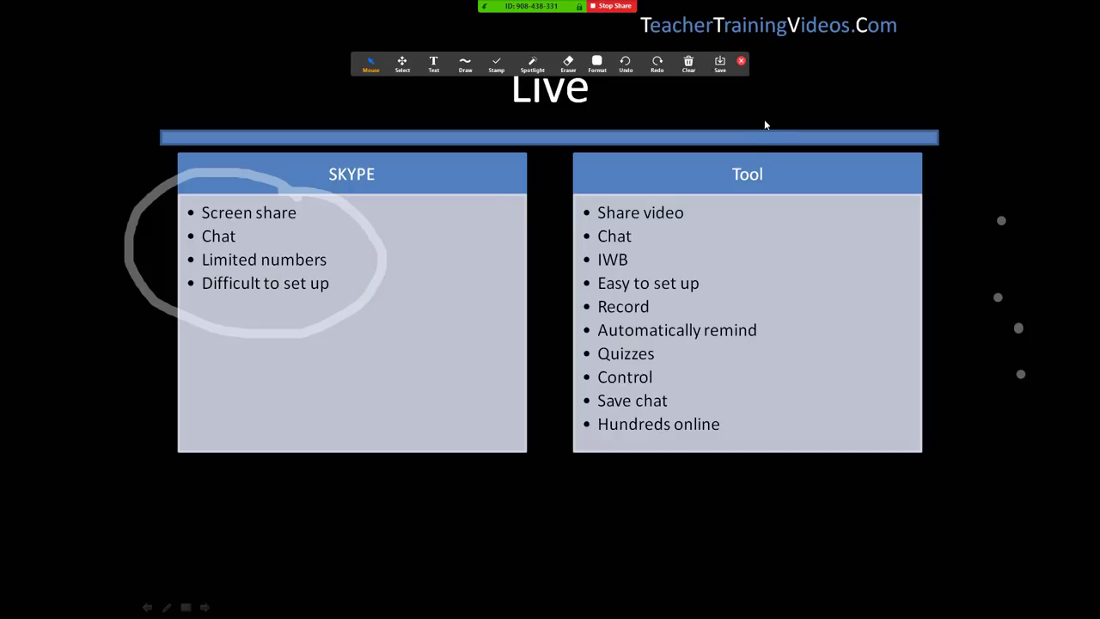
{"action": "left_click", "coordinate": [688, 64]}
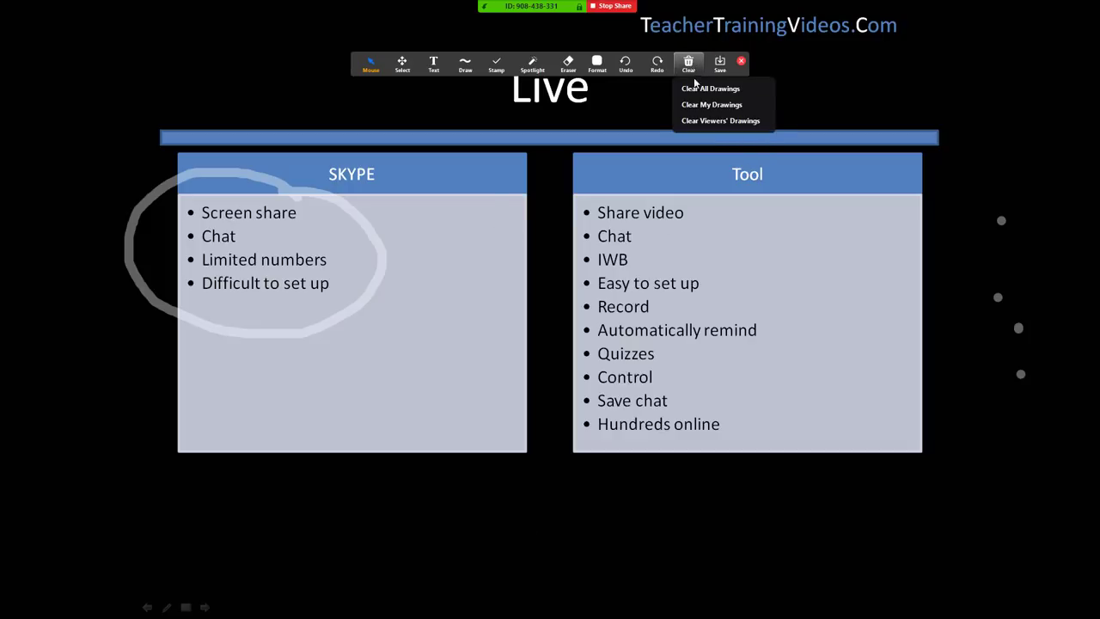
{"action": "left_click", "coordinate": [704, 90]}
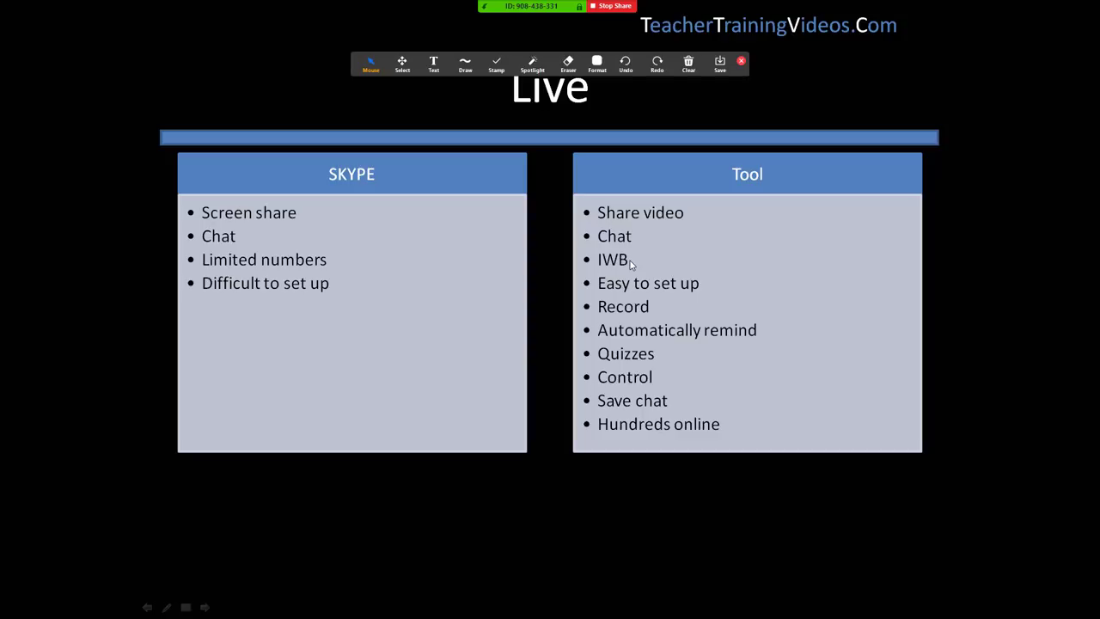
- Stop sharing, reshare the PowerPoint Slide Show window, and advance to the How does it work? slide
{"action": "mouse_move", "coordinate": [606, 9]}
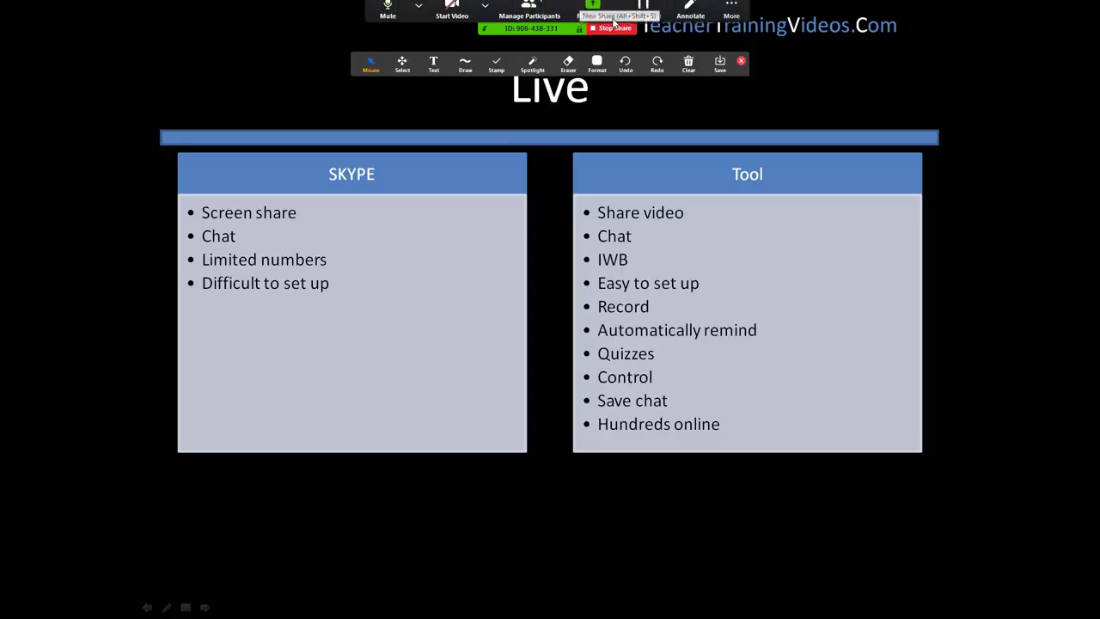
{"action": "left_click", "coordinate": [610, 38]}
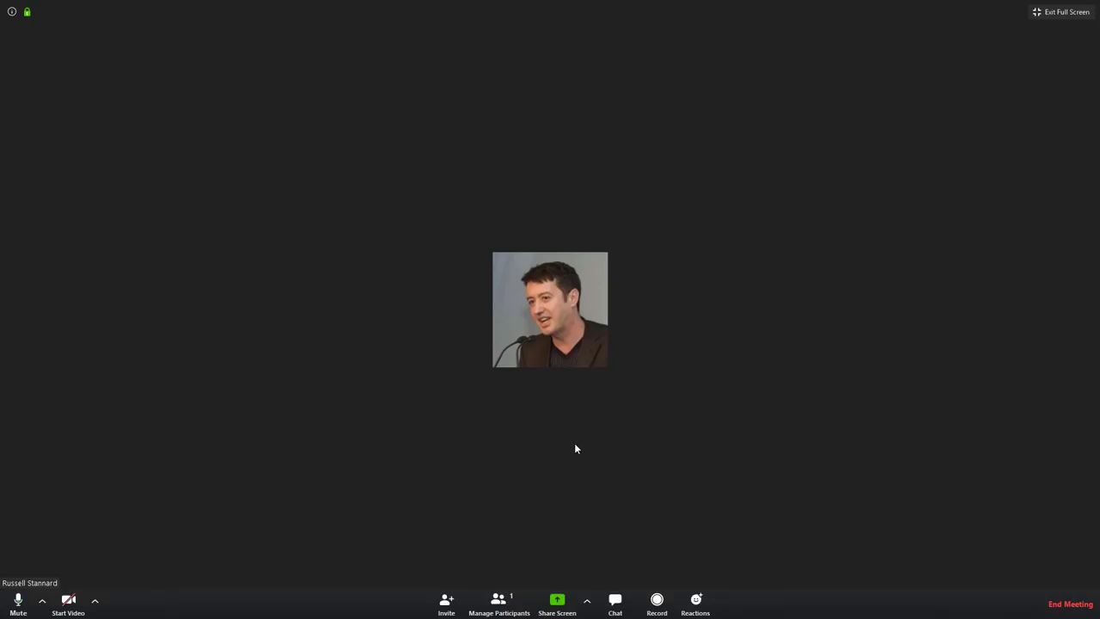
{"action": "left_click", "coordinate": [557, 603]}
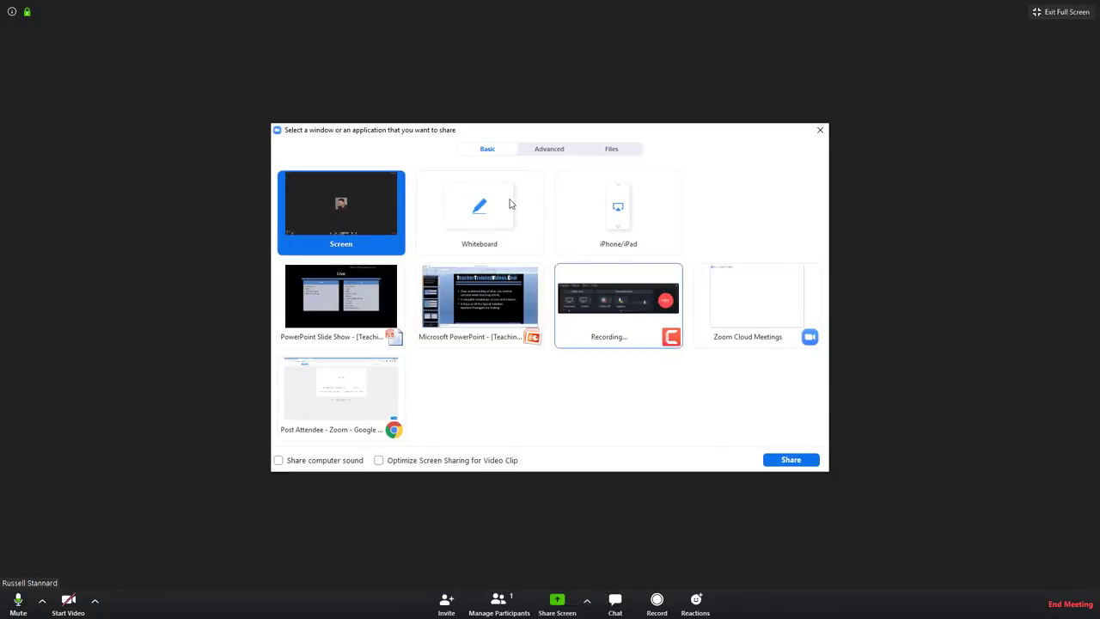
{"action": "left_click", "coordinate": [338, 309]}
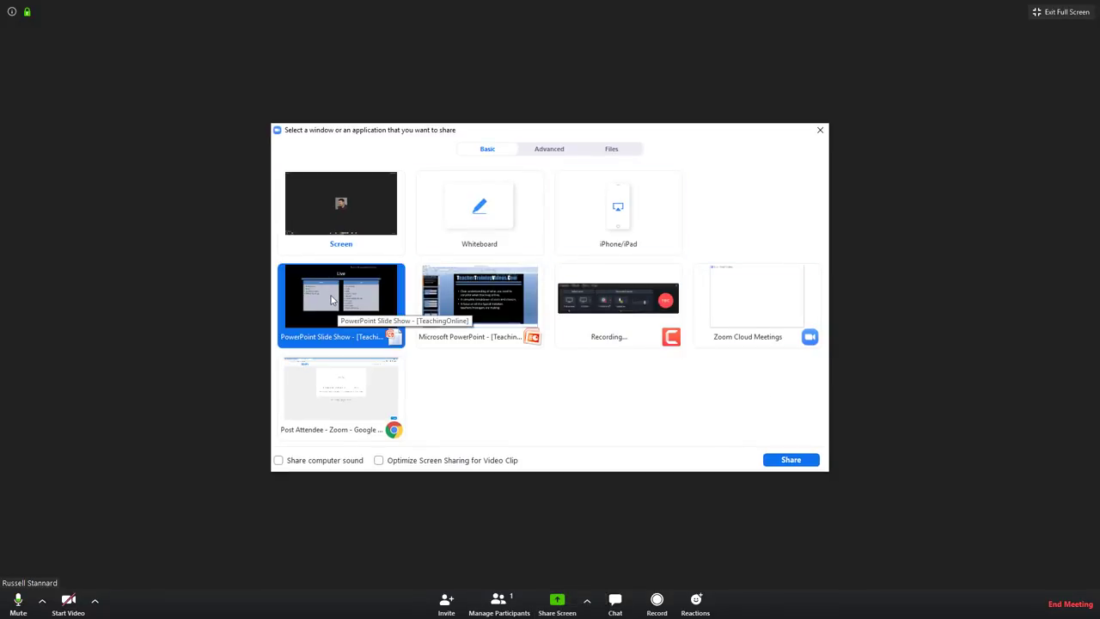
{"action": "left_click", "coordinate": [791, 460]}
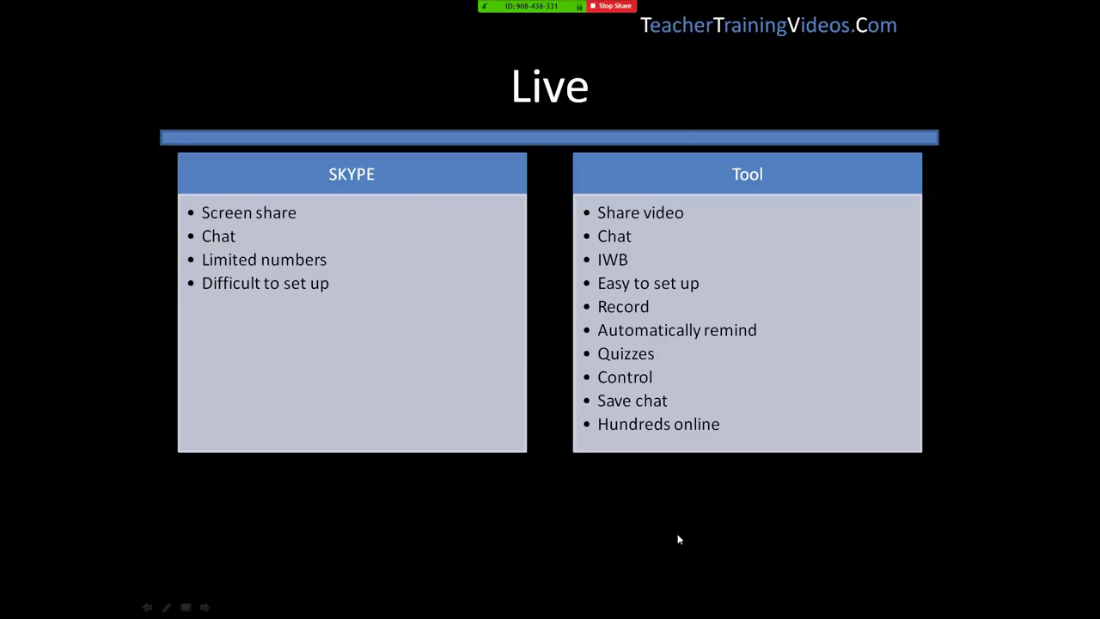
{"action": "key", "text": "Right"}
{"action": "key", "text": "Right"}
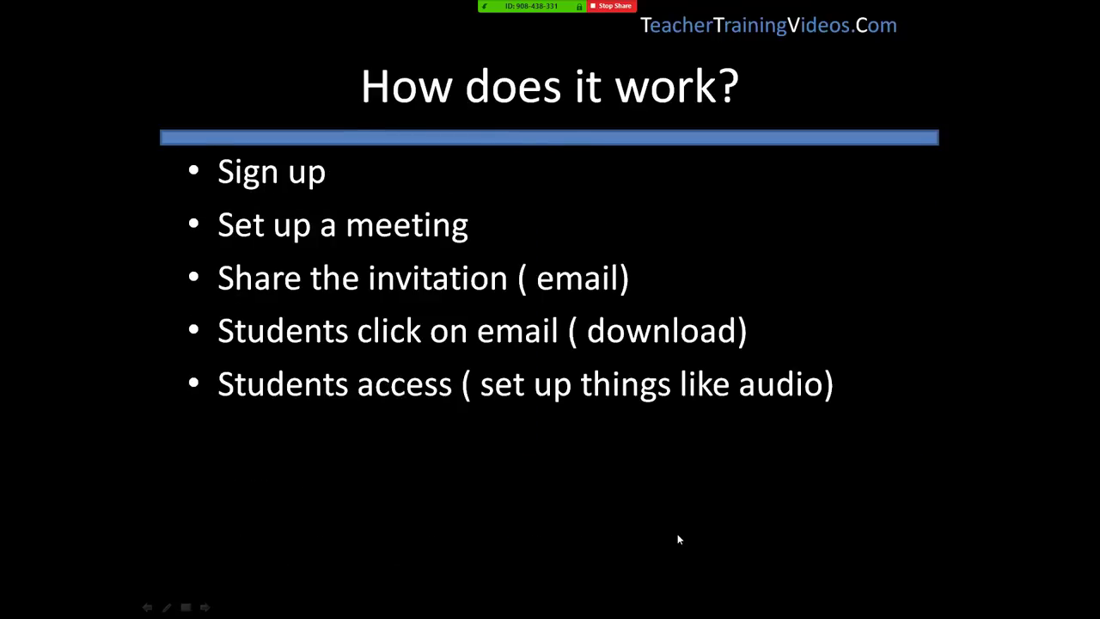
{"action": "key", "text": "Right"}
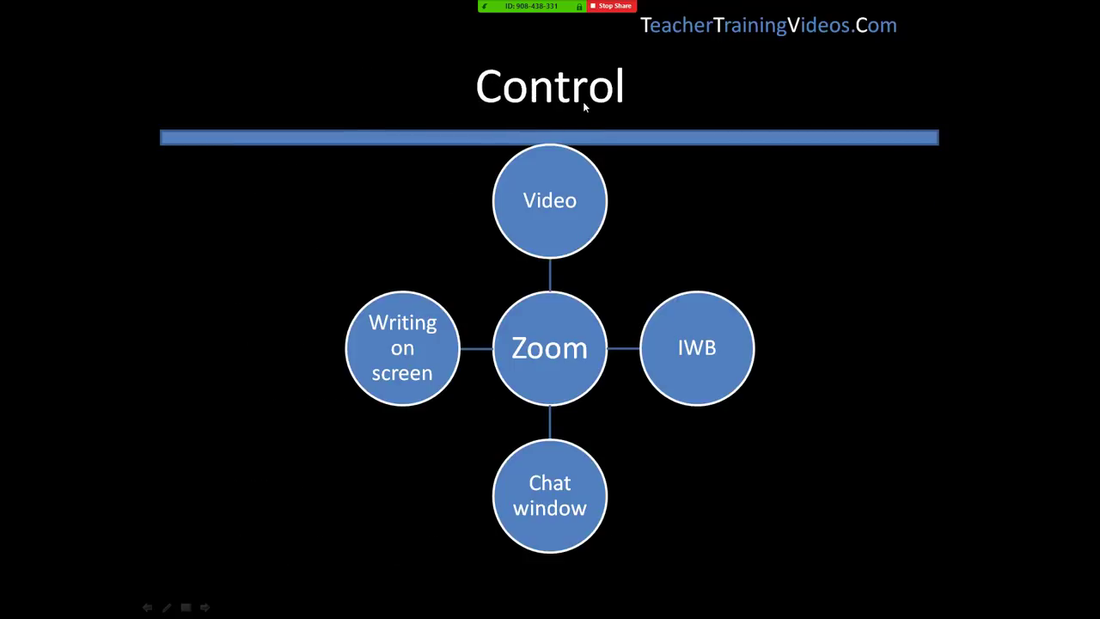
- Circle 'Writing on screen' and 'IWB' on the Control slide with the freehand pen
{"action": "mouse_move", "coordinate": [533, 26]}
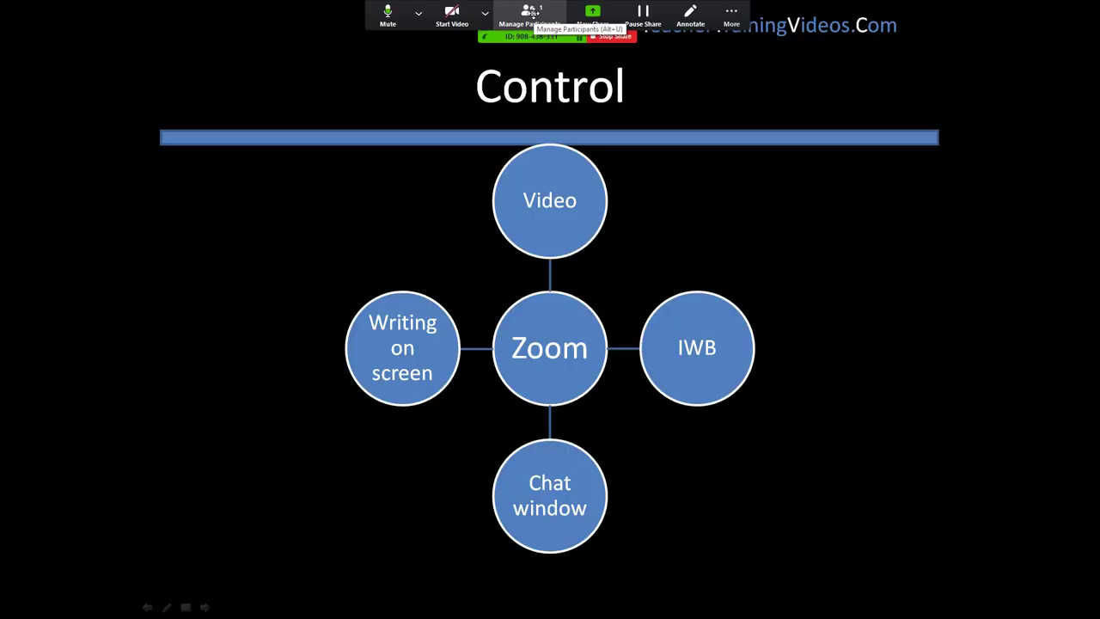
{"action": "left_click", "coordinate": [691, 13]}
{"action": "left_click", "coordinate": [465, 65]}
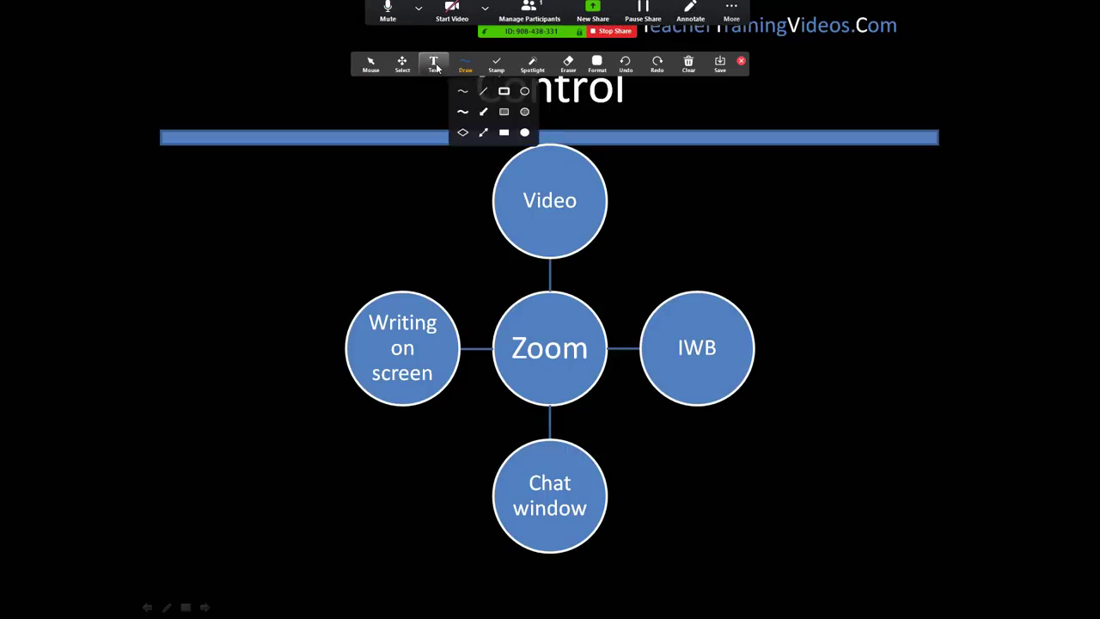
{"action": "left_click", "coordinate": [468, 109]}
{"action": "mouse_move", "coordinate": [435, 250]}
{"action": "left_mouse_down"}
{"action": "mouse_move", "coordinate": [335, 410]}
{"action": "mouse_move", "coordinate": [438, 245]}
{"action": "mouse_move", "coordinate": [437, 256]}
{"action": "left_mouse_up"}
{"action": "mouse_move", "coordinate": [731, 249]}
{"action": "left_mouse_down"}
{"action": "mouse_move", "coordinate": [593, 416]}
{"action": "mouse_move", "coordinate": [739, 256]}
{"action": "mouse_move", "coordinate": [724, 249]}
{"action": "left_mouse_up"}
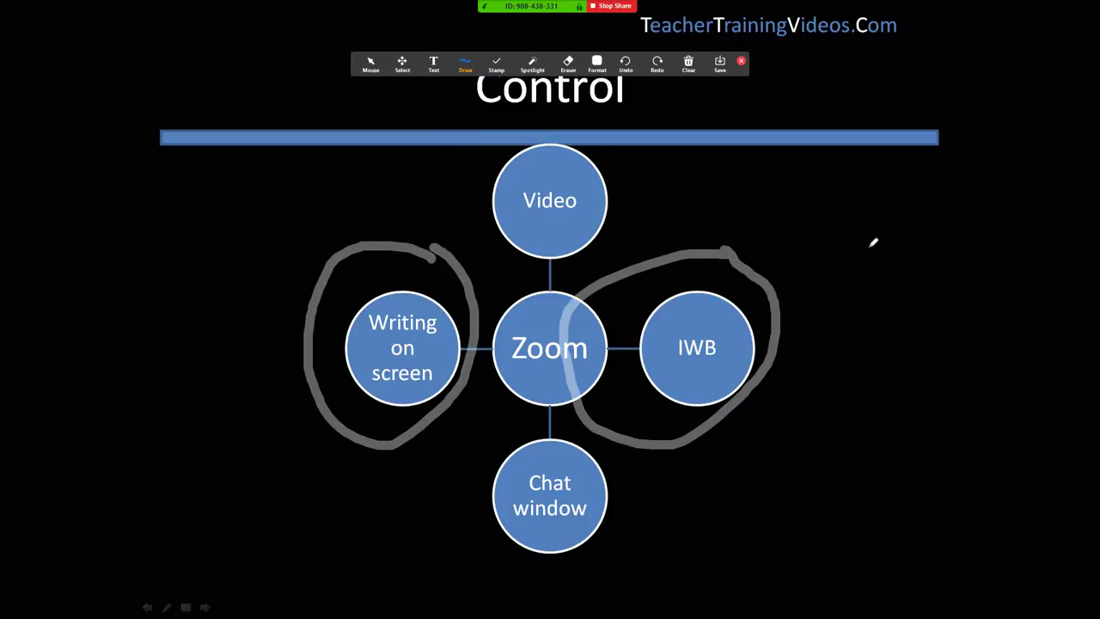
- Clear all drawings, return to the mouse pointer, and advance to the next slide
{"action": "left_click", "coordinate": [690, 66]}
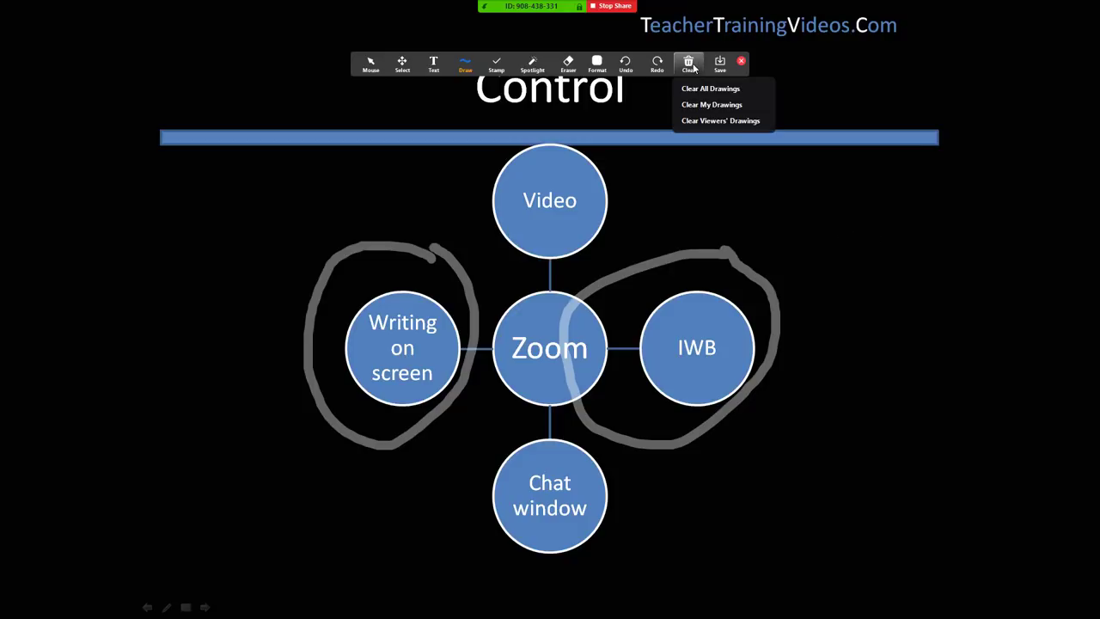
{"action": "left_click", "coordinate": [706, 90]}
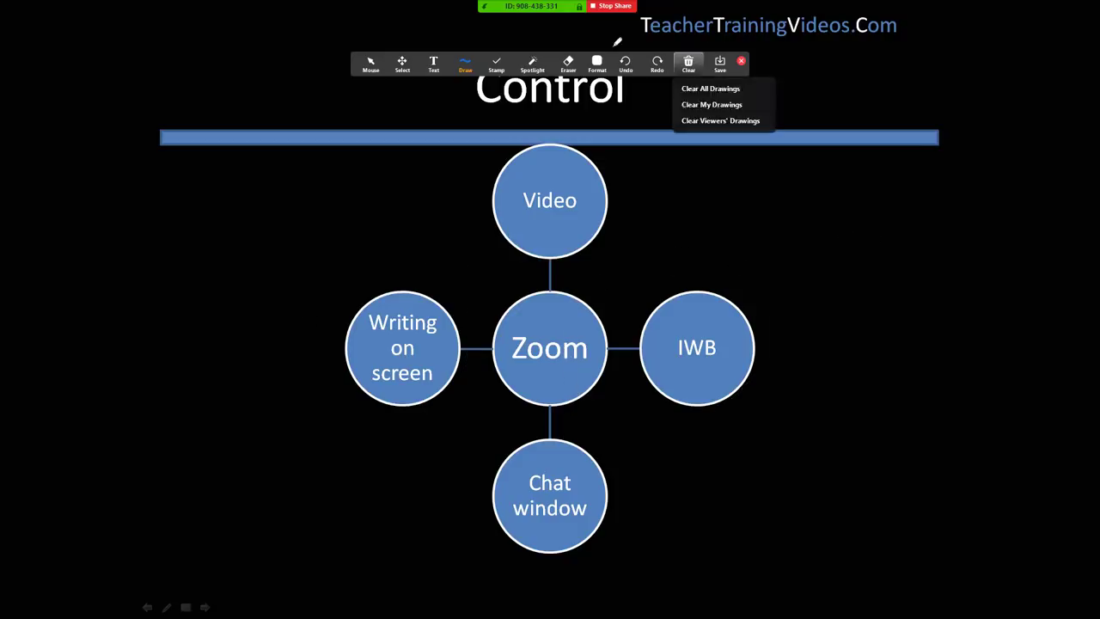
{"action": "left_click", "coordinate": [368, 66]}
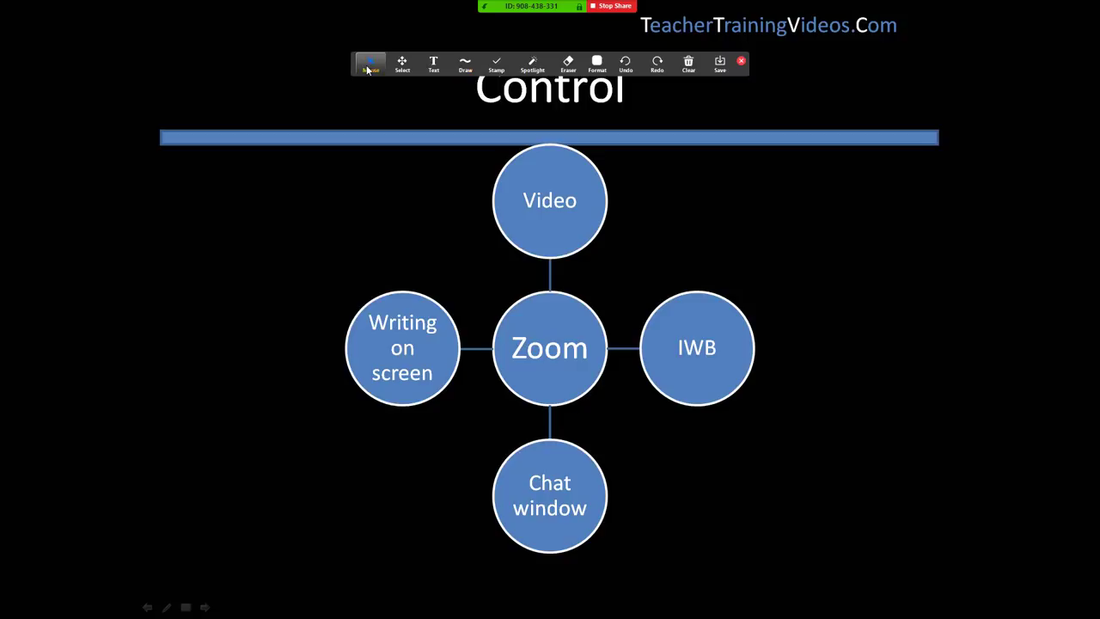
{"action": "left_click", "coordinate": [814, 266]}
- Dismiss the overlays and stop sharing the slide show
{"action": "left_click", "coordinate": [690, 63]}
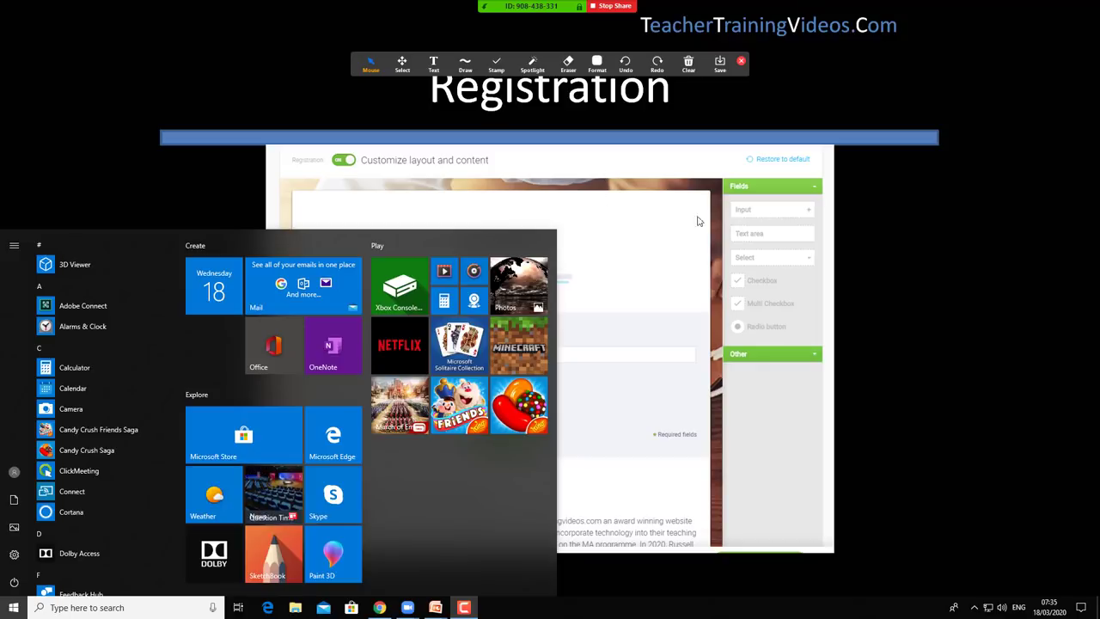
{"action": "left_click", "coordinate": [872, 221]}
{"action": "left_click", "coordinate": [596, 64]}
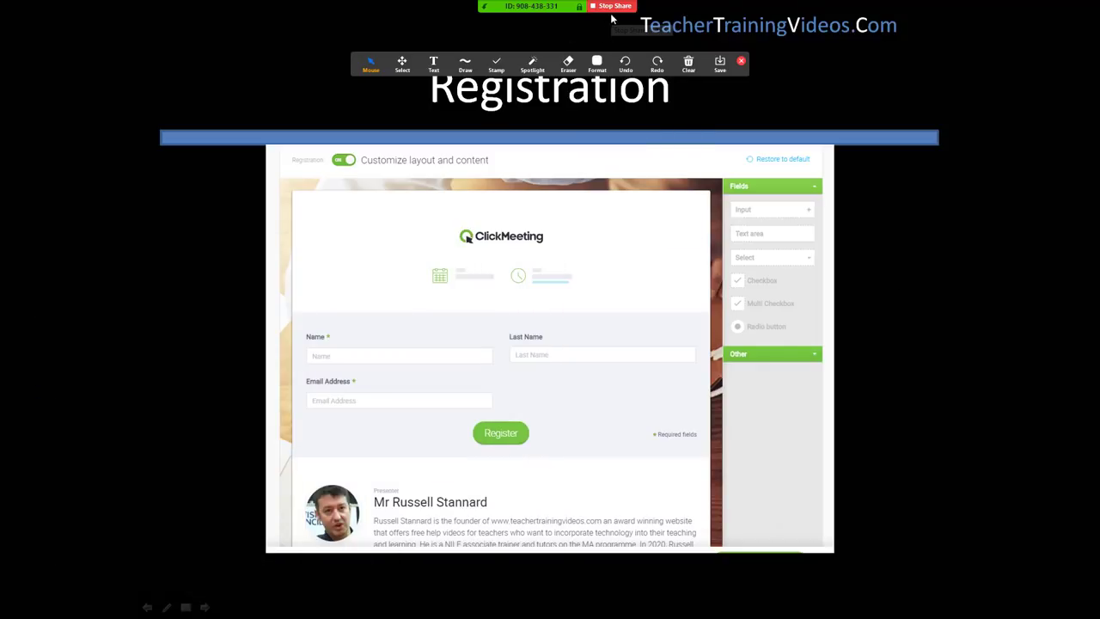
{"action": "left_click", "coordinate": [612, 7]}
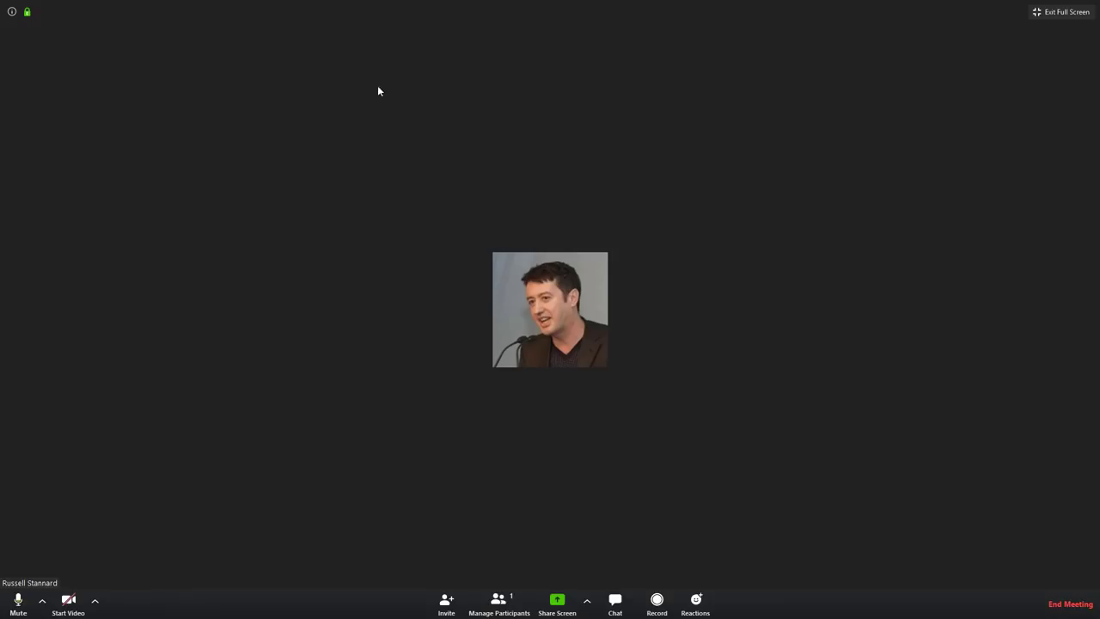
- Toggle the camera on and off twice, leaving it off, then exit full screen
{"action": "left_click", "coordinate": [67, 603]}
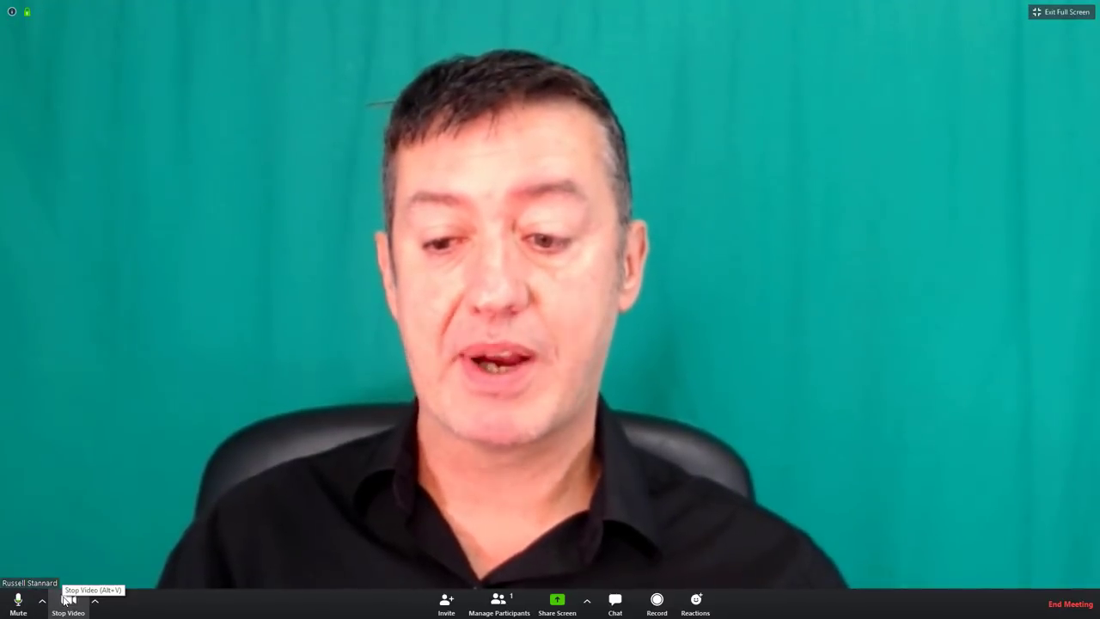
{"action": "left_click", "coordinate": [64, 604]}
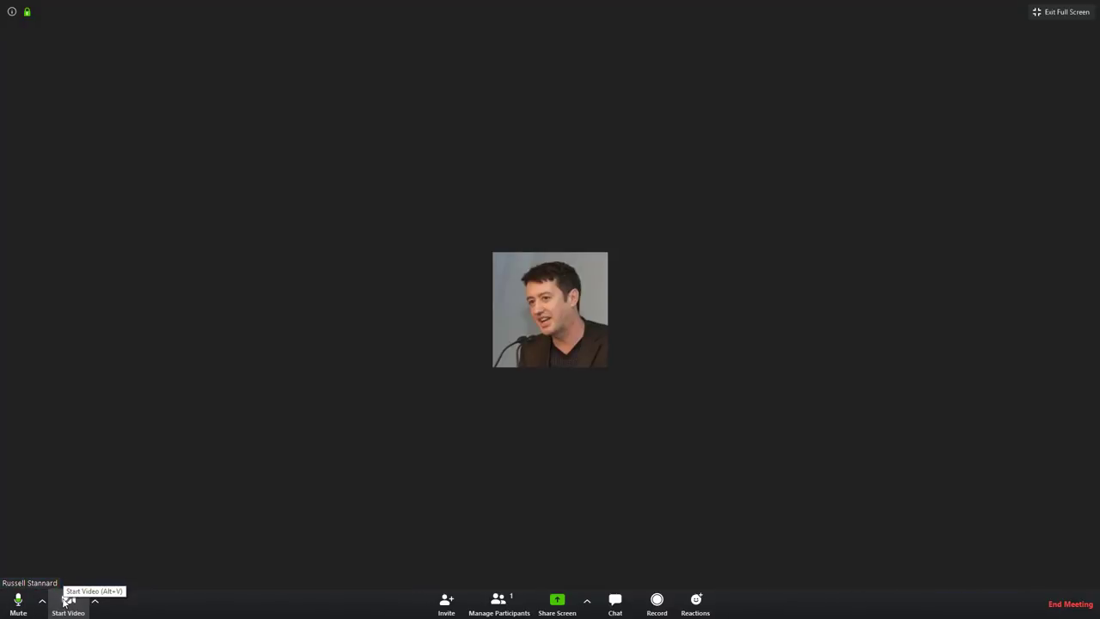
{"action": "left_click", "coordinate": [67, 603]}
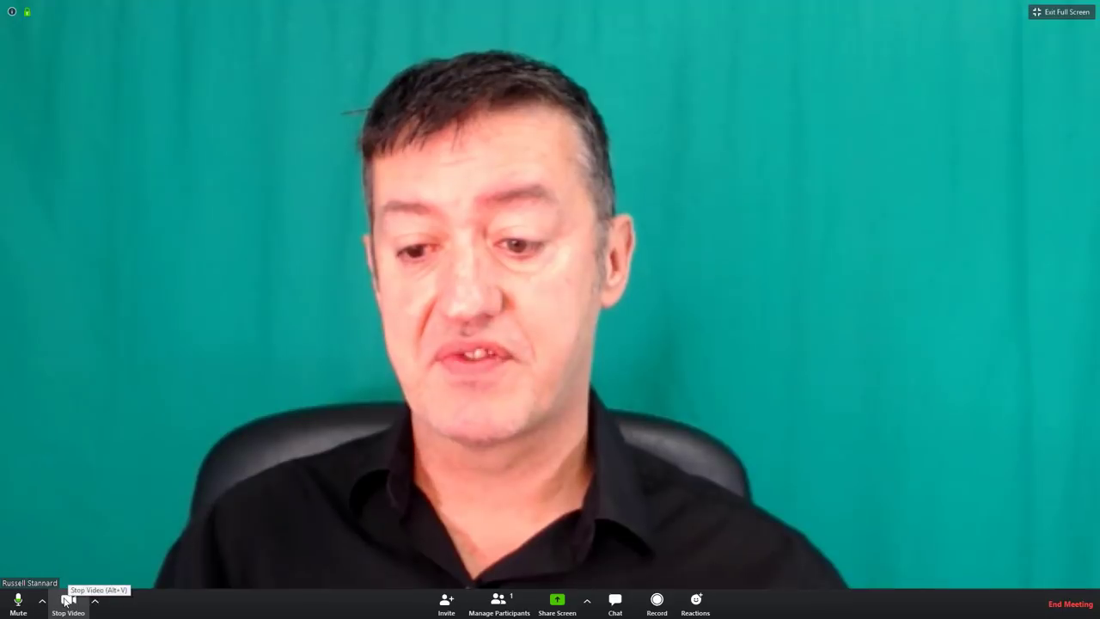
{"action": "left_click", "coordinate": [66, 603]}
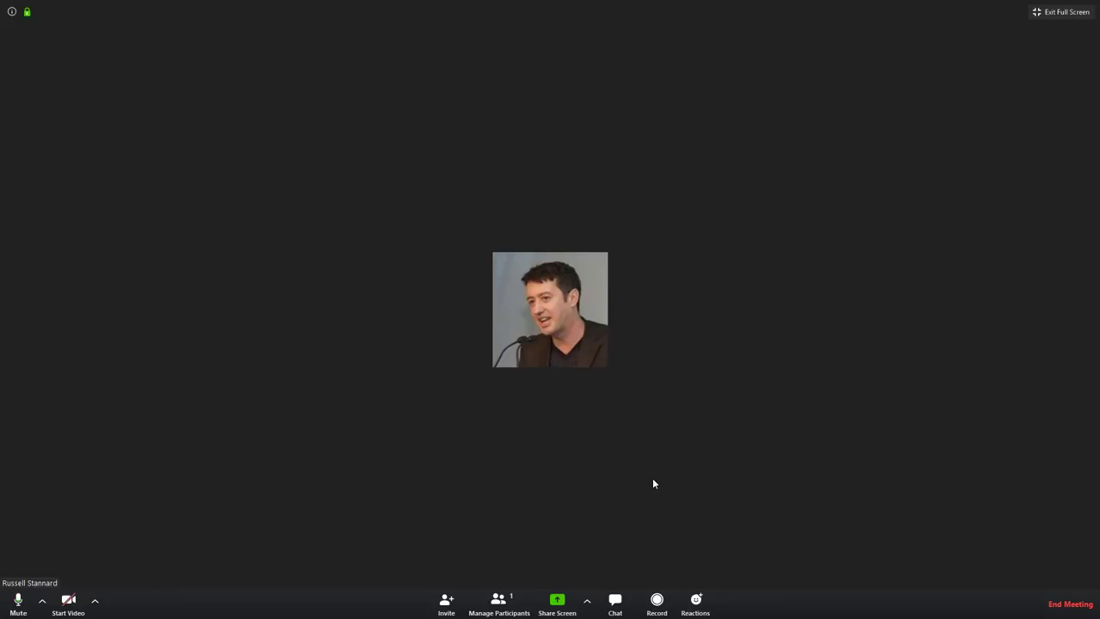
{"action": "key", "text": "Escape"}
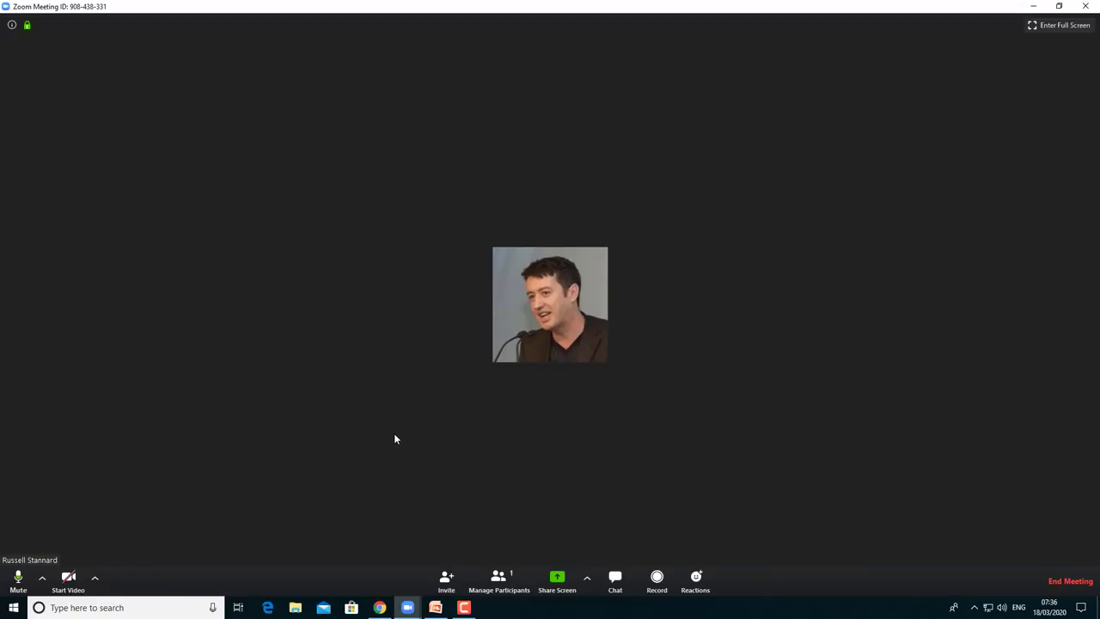
- Share the Chrome YouTube window with 'Share computer sound' ticked, then stop the share
{"action": "left_click", "coordinate": [557, 578]}
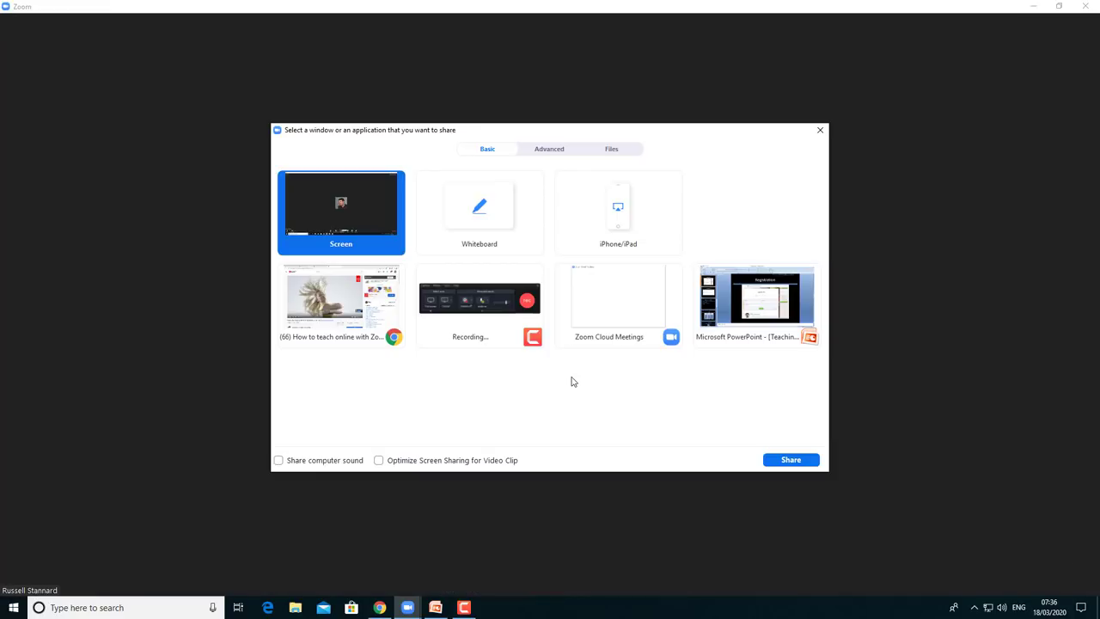
{"action": "left_click", "coordinate": [332, 301]}
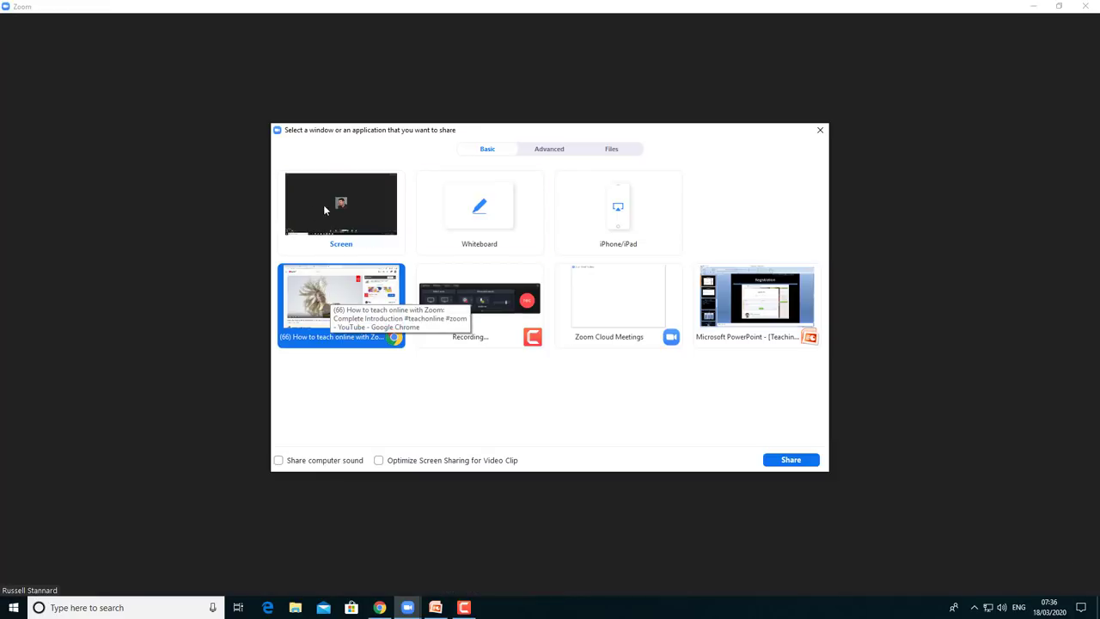
{"action": "left_click", "coordinate": [278, 461]}
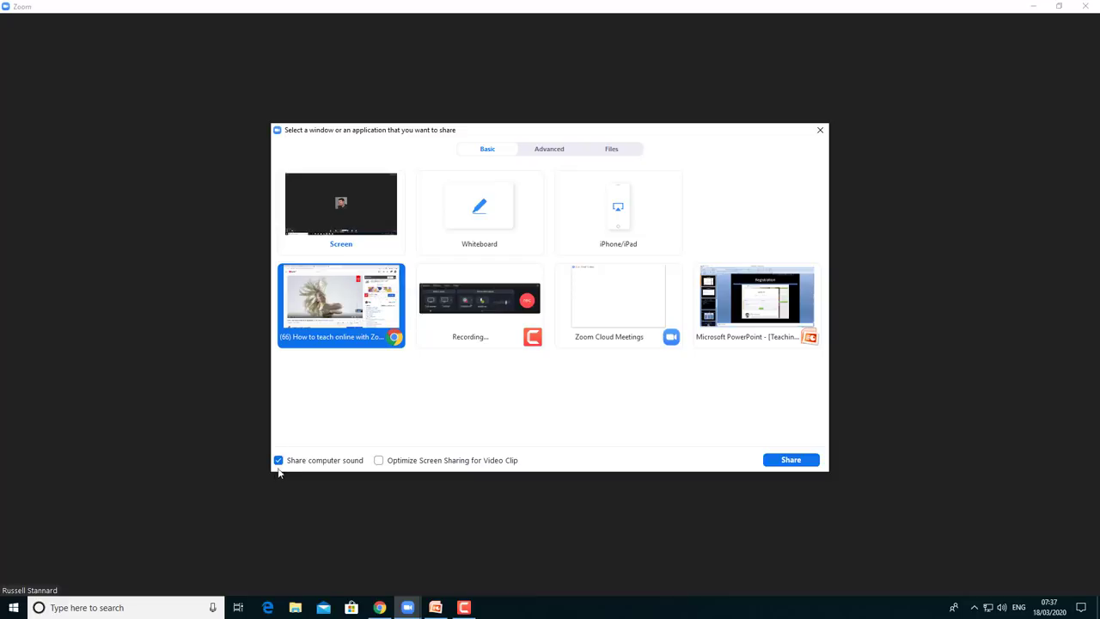
{"action": "left_click", "coordinate": [791, 460]}
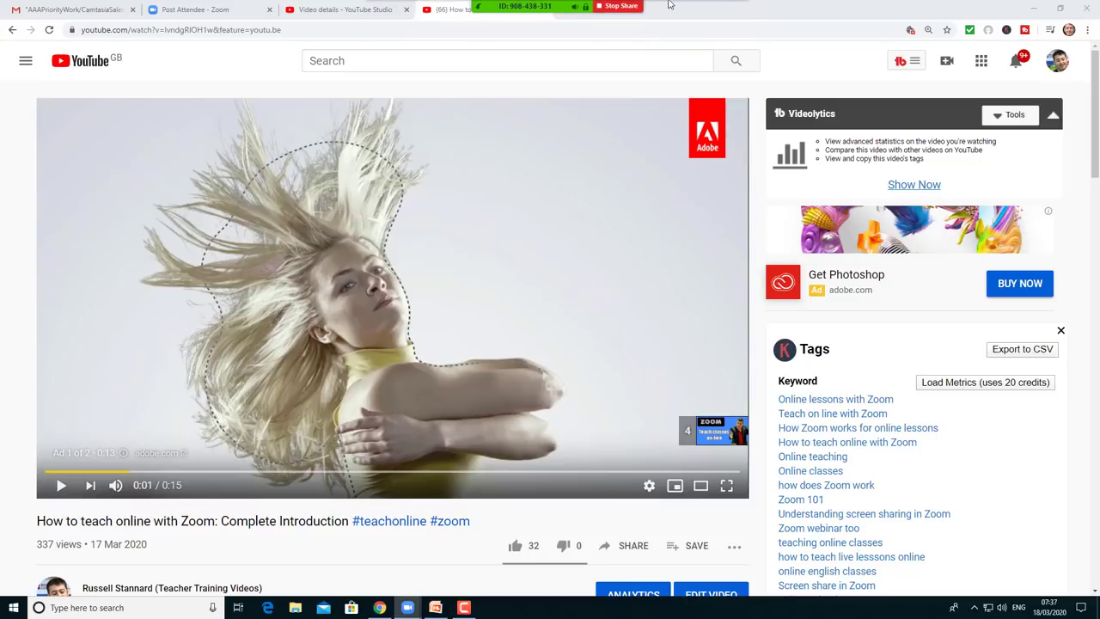
{"action": "left_click", "coordinate": [625, 8]}
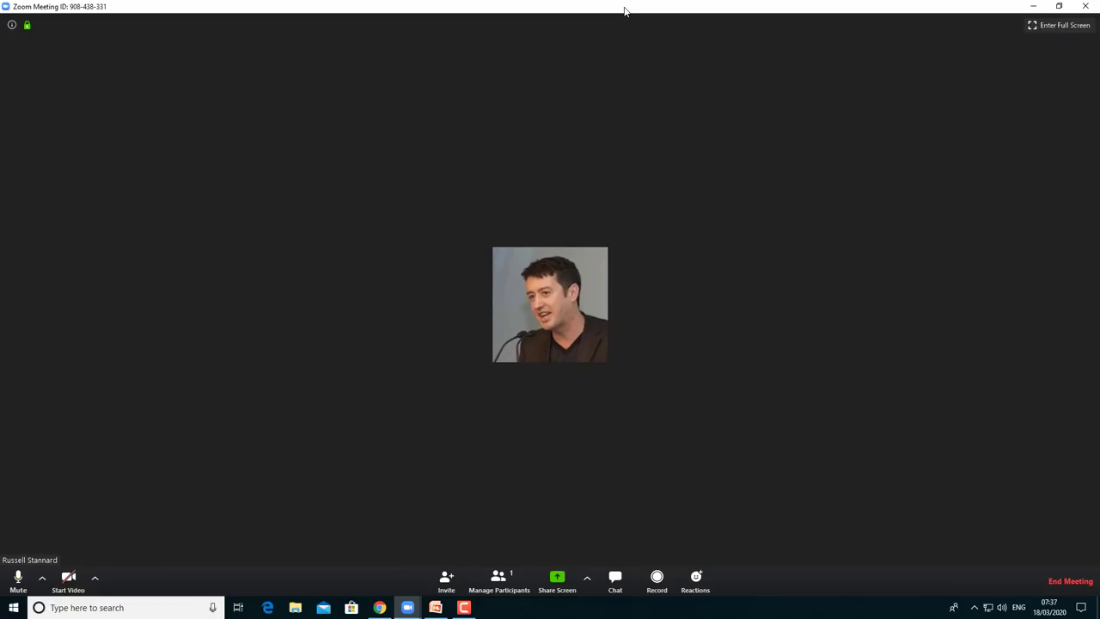
- Reshare the Chrome YouTube window with 'Optimize Screen Sharing for Video Clip' also ticked
{"action": "left_click", "coordinate": [557, 576]}
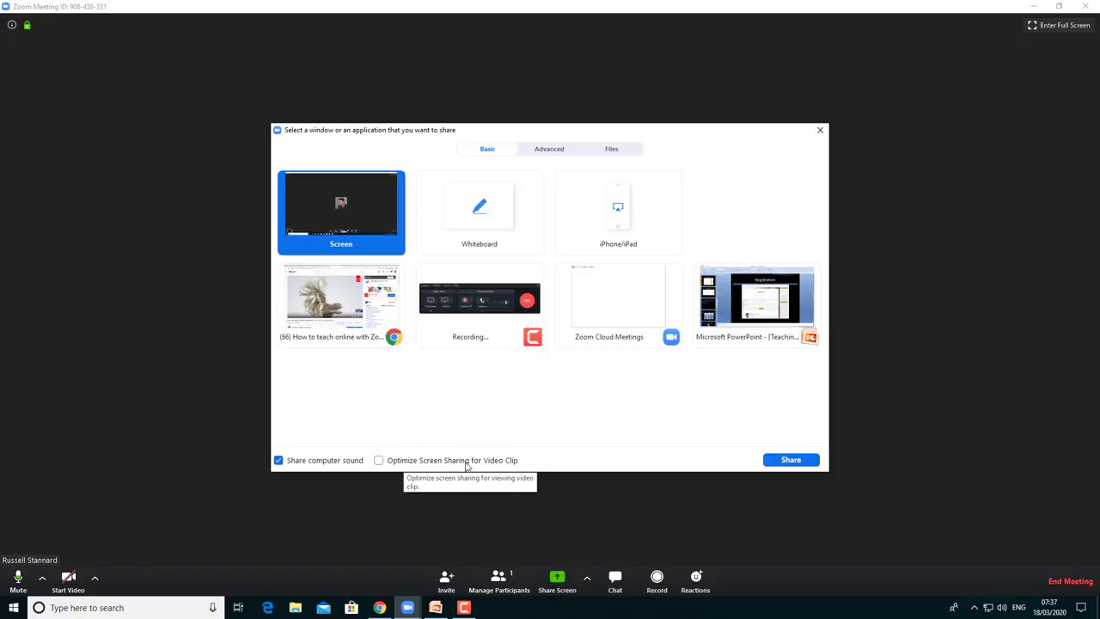
{"action": "left_click", "coordinate": [379, 461]}
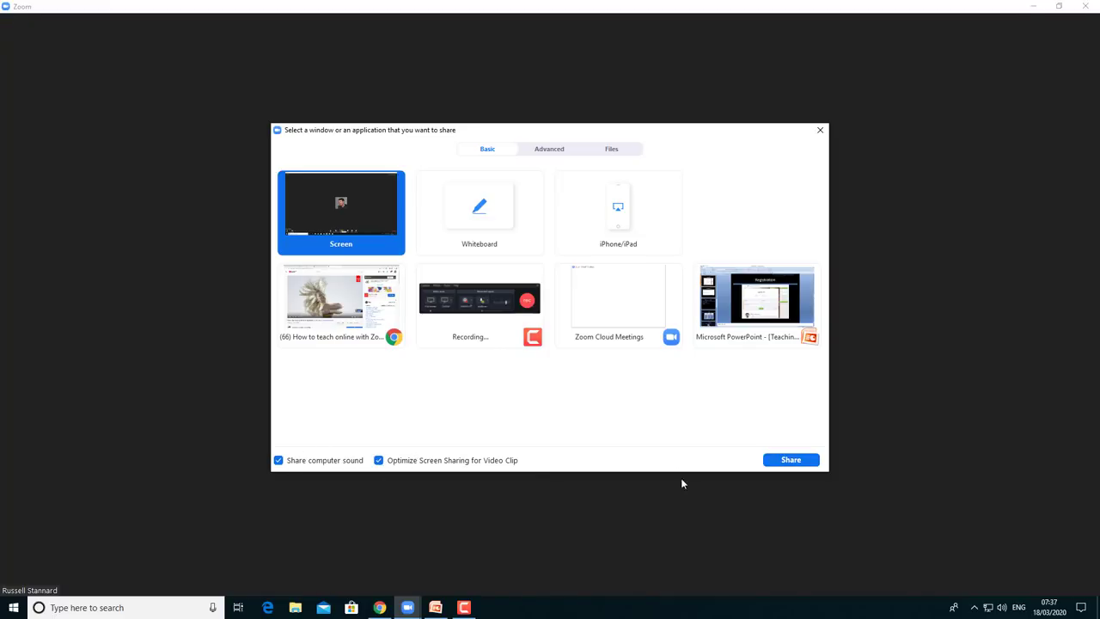
{"action": "left_click", "coordinate": [789, 462]}
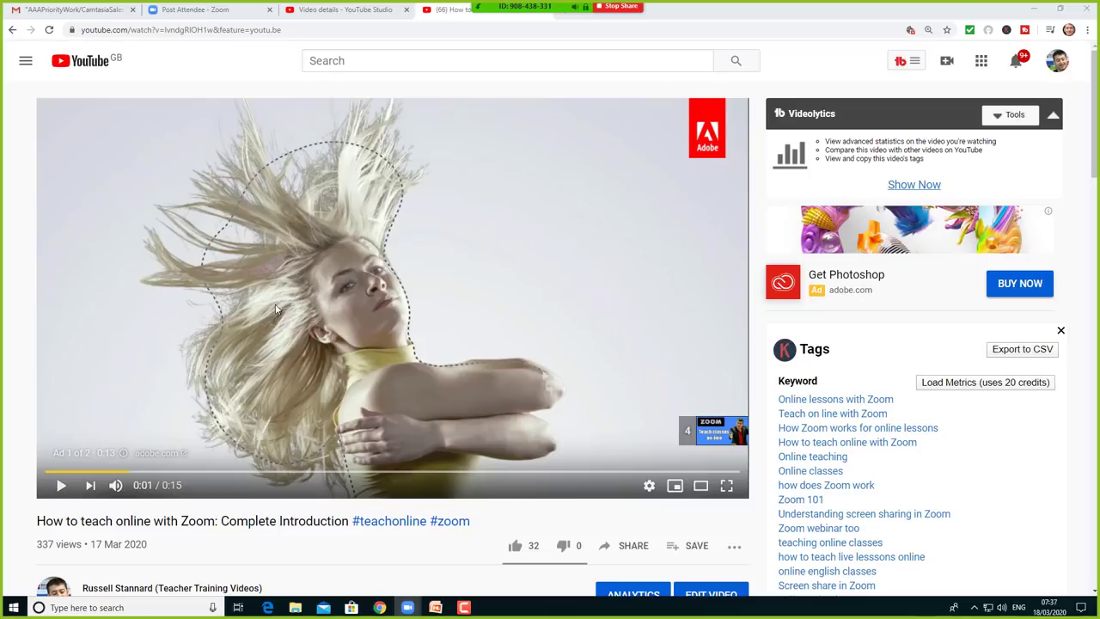
- Start the shared YouTube video so its pre-roll Photoshop advert begins playing
{"action": "left_click", "coordinate": [61, 486]}
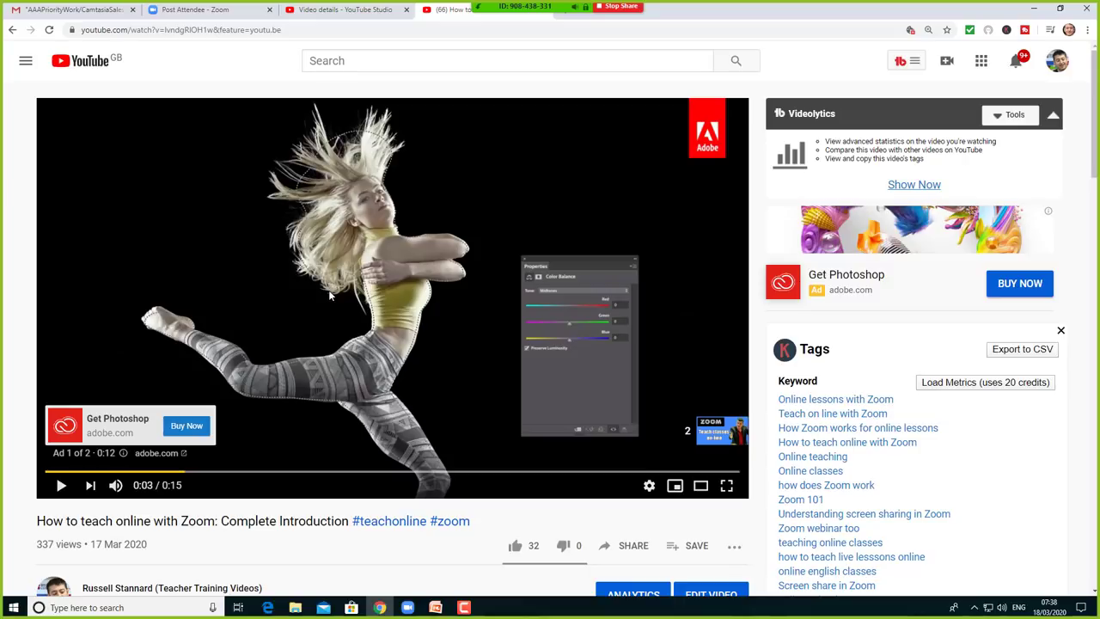
{"action": "mouse_move", "coordinate": [585, 10]}
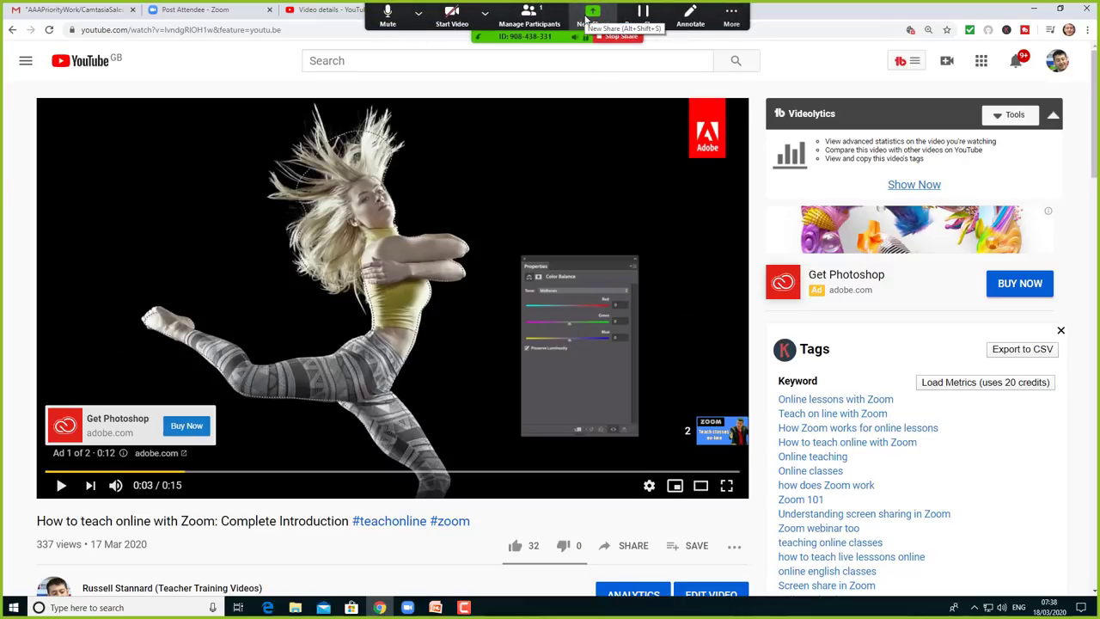